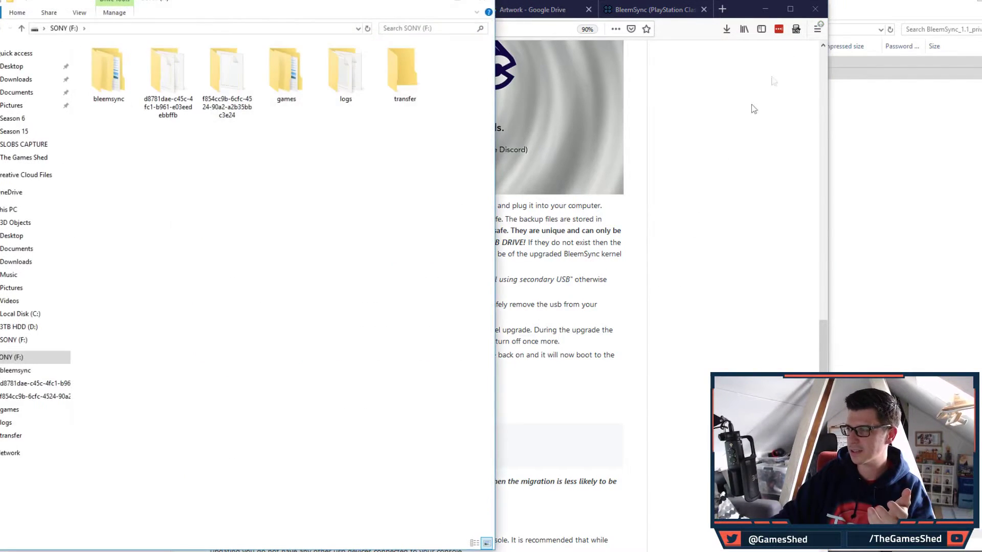
# Step: Put away the BleemSync archive window and examine the backup folder inside bleemsync on the SONY (F:) drive
pyautogui.click(972, 6)
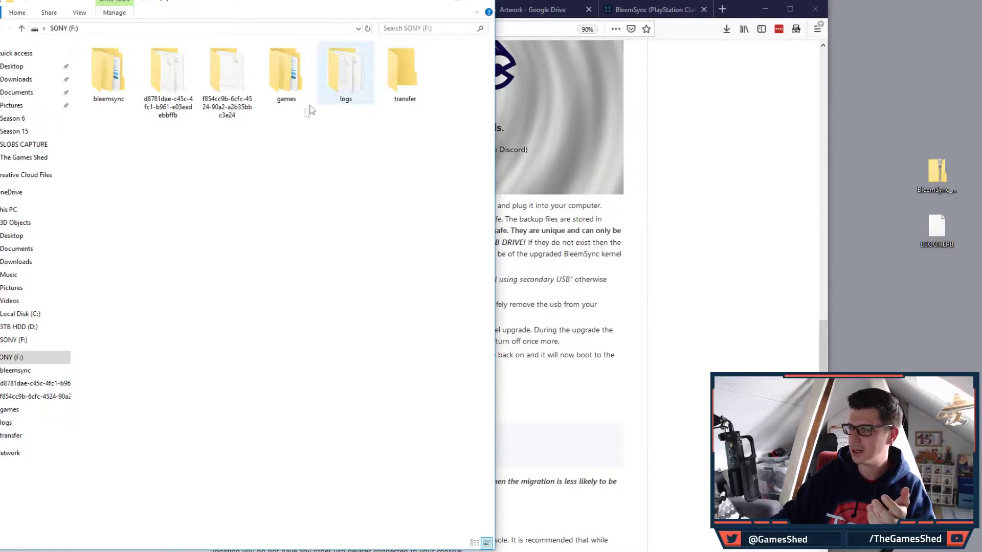
pyautogui.doubleClick(106, 90)
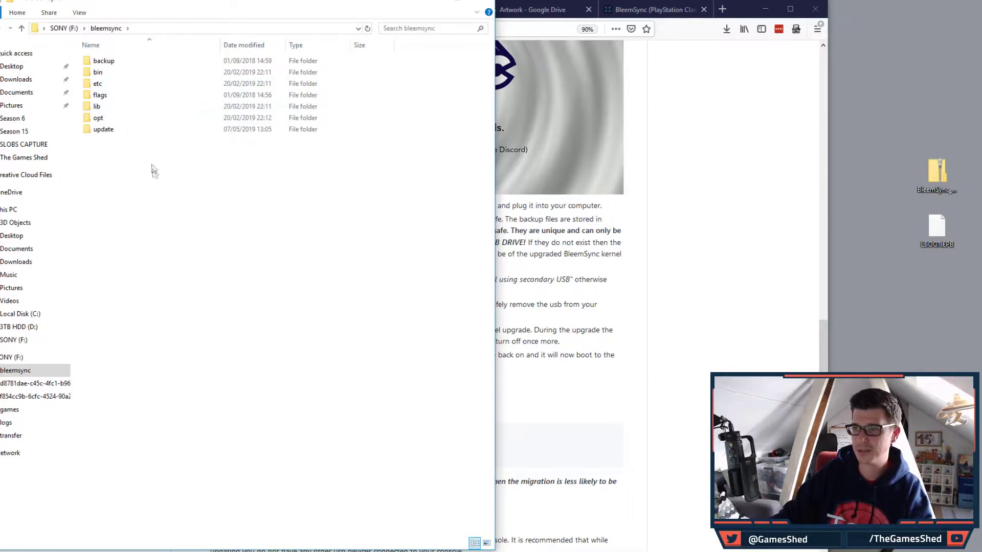
pyautogui.doubleClick(119, 61)
pyautogui.press('BackSpace')
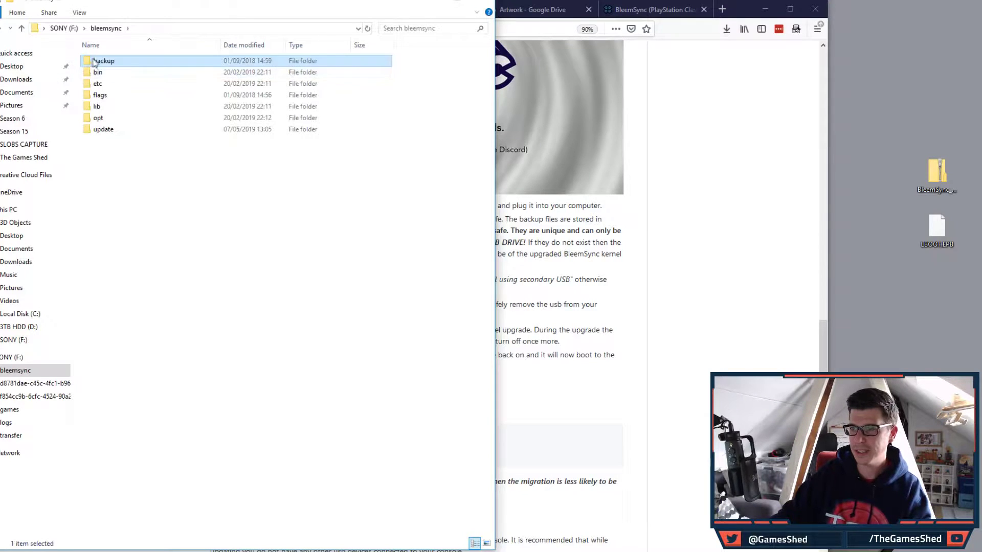
pyautogui.press('BackSpace')
pyautogui.doubleClick(125, 58)
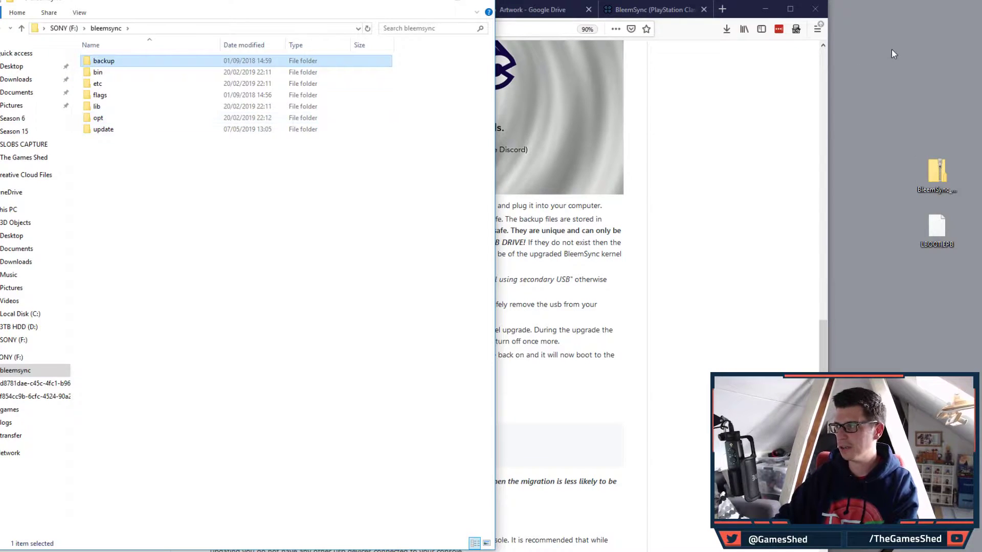
pyautogui.click(888, 68)
pyautogui.hotkey('ctrl', 'v')
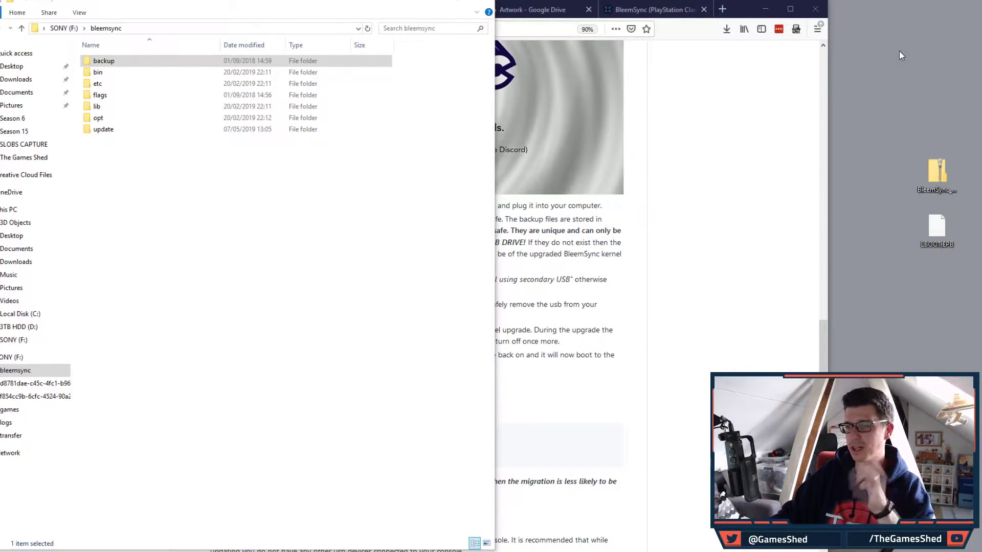
pyautogui.click(202, 176)
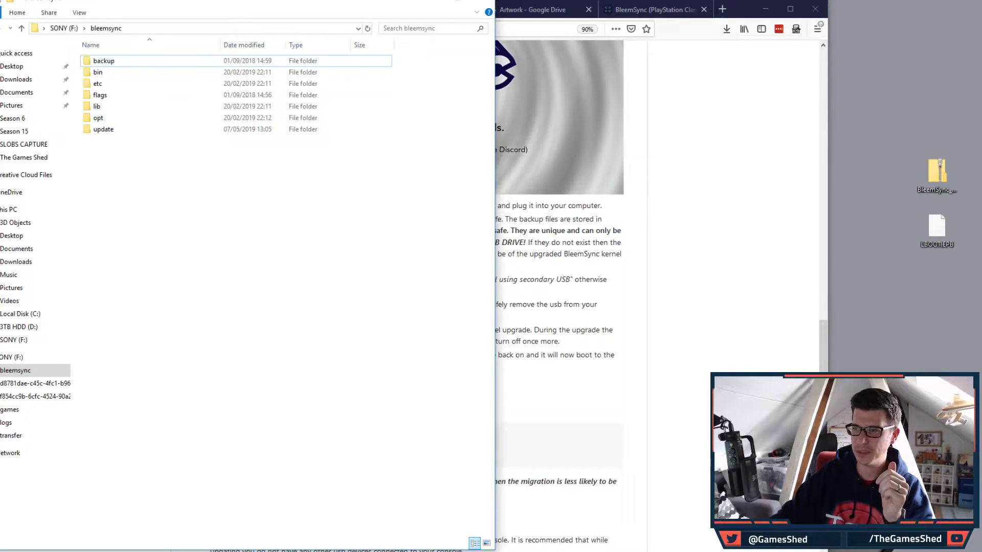
# Step: Return to the root of SONY (F:), move its window beside the desktop files and check the custom kernel instructions
pyautogui.hotkey('alt', 'Up')
pyautogui.press('super+Right')
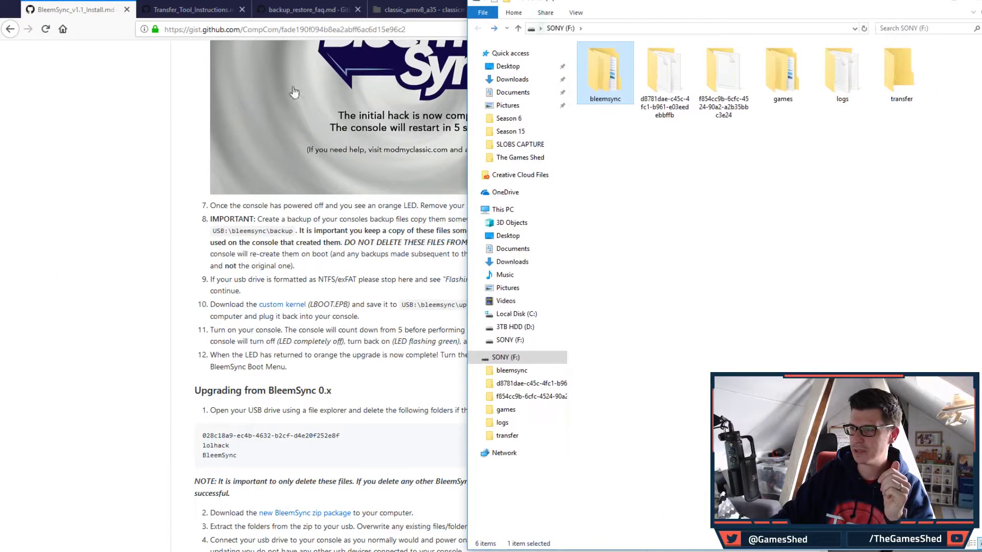
pyautogui.click(154, 136)
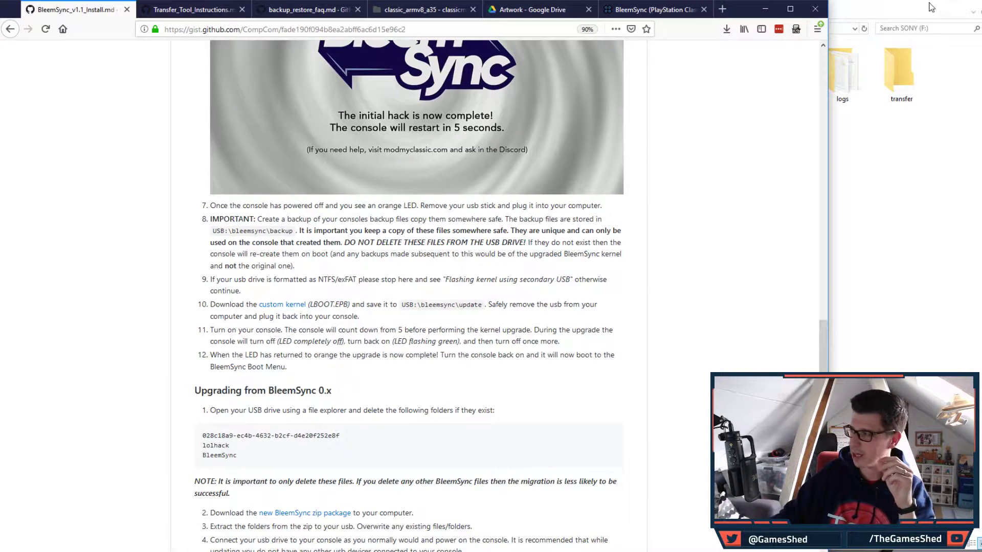
pyautogui.moveTo(930, 7); pyautogui.dragTo(730, 10)
pyautogui.click(933, 229)
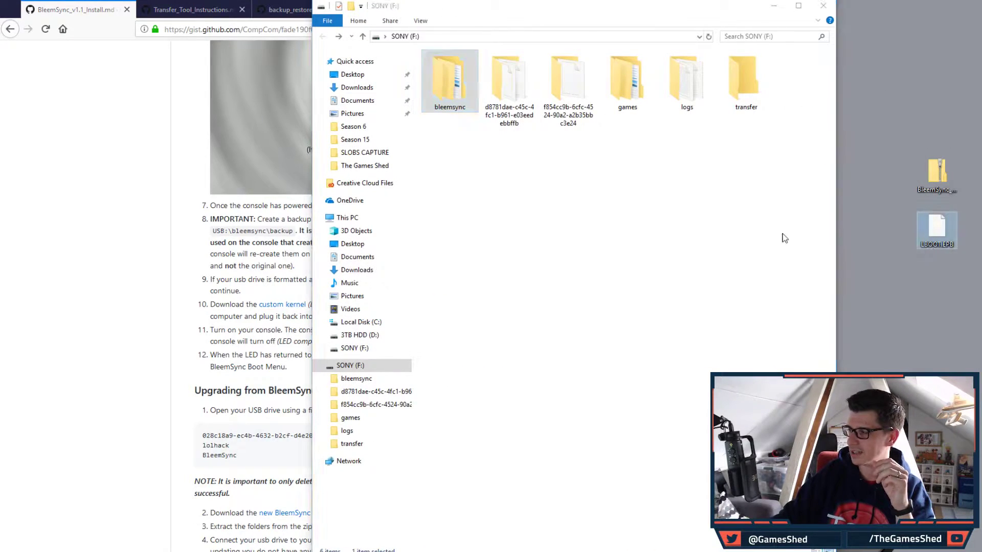
pyautogui.click(143, 251)
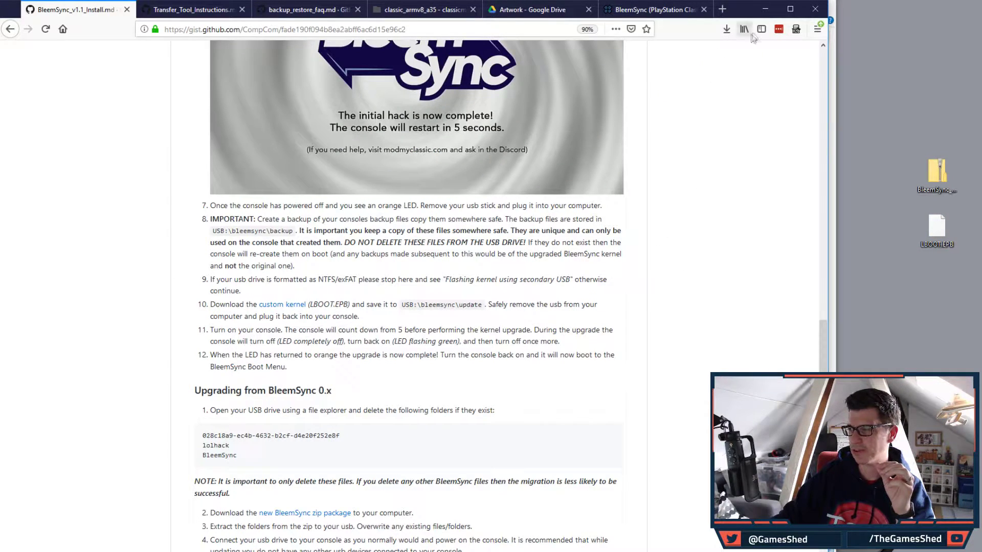
pyautogui.click(833, 65)
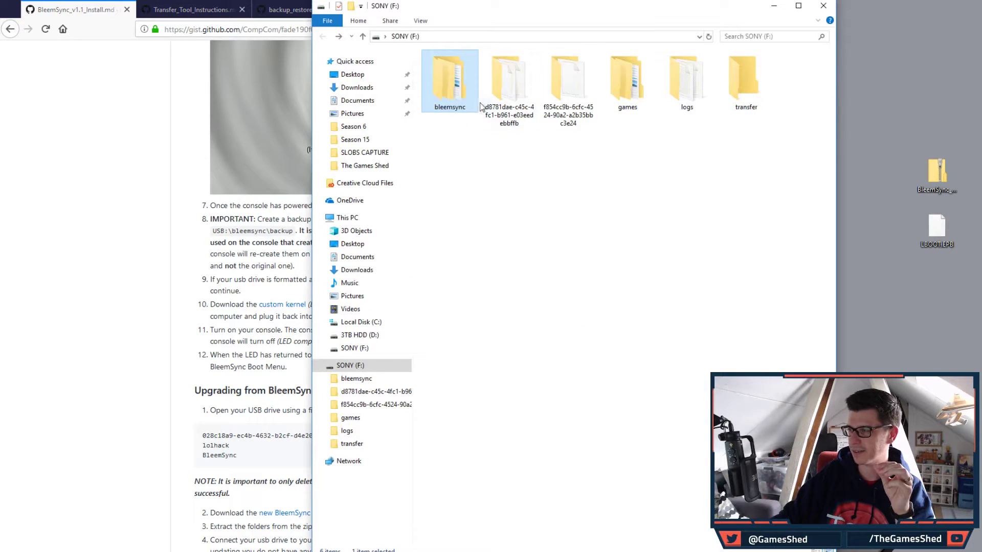
# Step: Copy LBOOT.EPB from the desktop into the bleemsync\update folder on the SONY (F:) drive
pyautogui.doubleClick(447, 87)
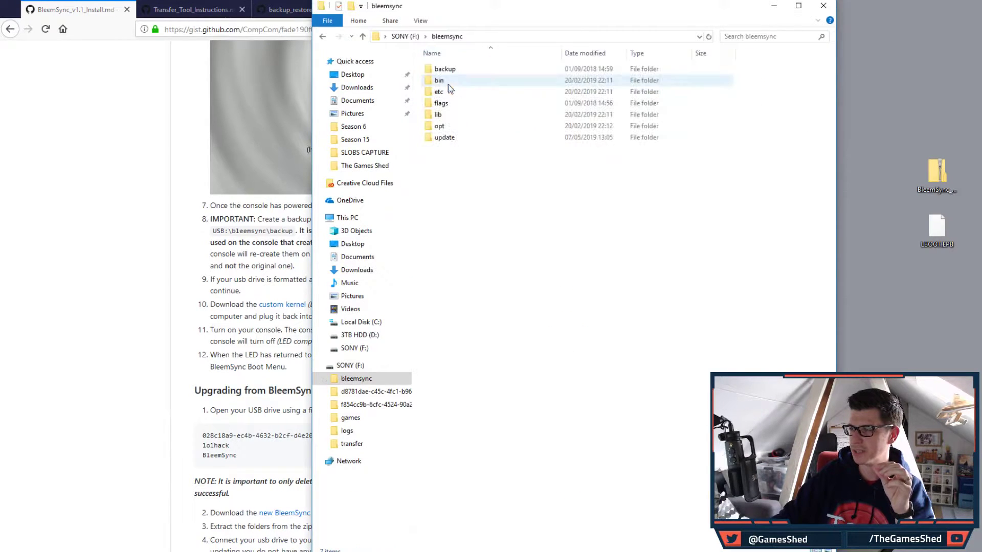
pyautogui.doubleClick(458, 137)
pyautogui.moveTo(933, 227); pyautogui.dragTo(490, 117)
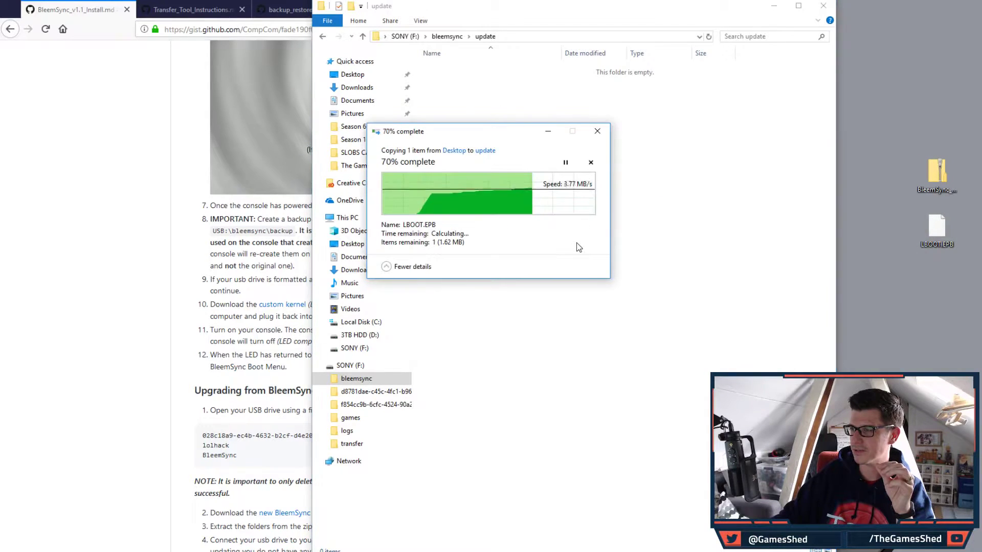
# Step: Read install steps 10 to 12 in the BleemSync guide, covering the kernel file location, the console's LED sequence and the upgrade's completion
pyautogui.click(186, 262)
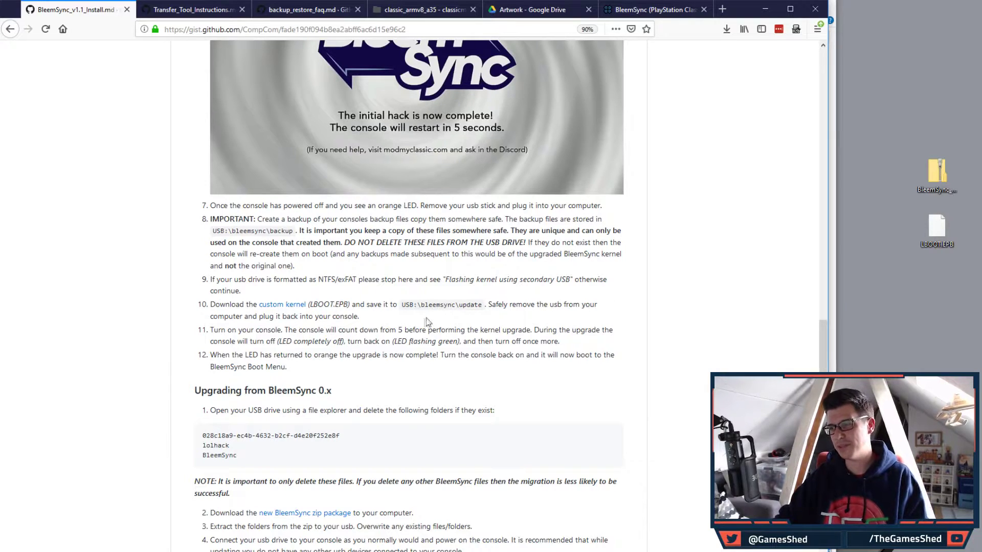
pyautogui.moveTo(400, 317); pyautogui.dragTo(524, 309)
pyautogui.click(630, 256)
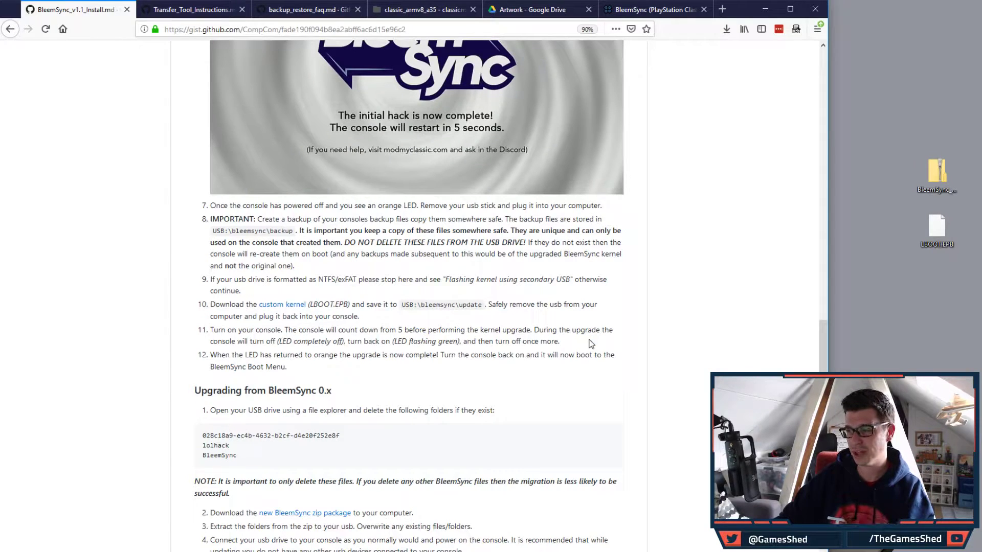
pyautogui.moveTo(560, 342); pyautogui.dragTo(212, 343)
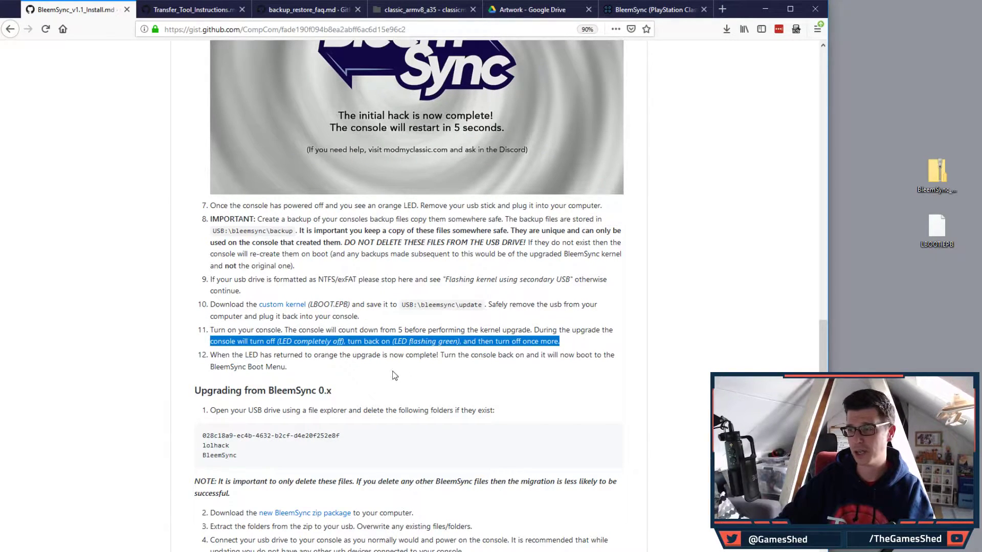
pyautogui.click(433, 350)
pyautogui.moveTo(362, 342); pyautogui.dragTo(457, 341)
pyautogui.click(436, 344)
pyautogui.click(479, 353)
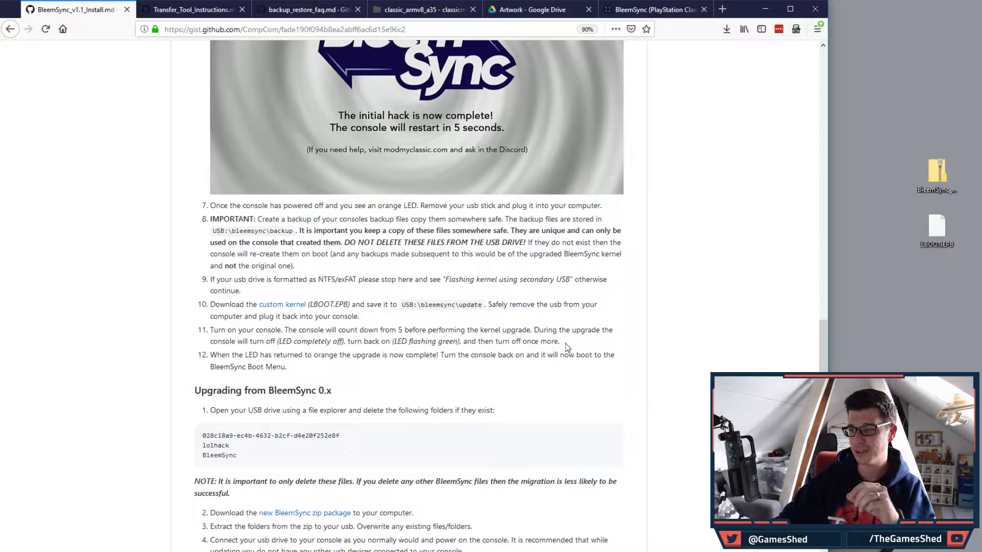
pyautogui.moveTo(358, 353); pyautogui.dragTo(258, 355)
pyautogui.click(465, 358)
pyautogui.moveTo(464, 367); pyautogui.dragTo(238, 355)
pyautogui.click(463, 381)
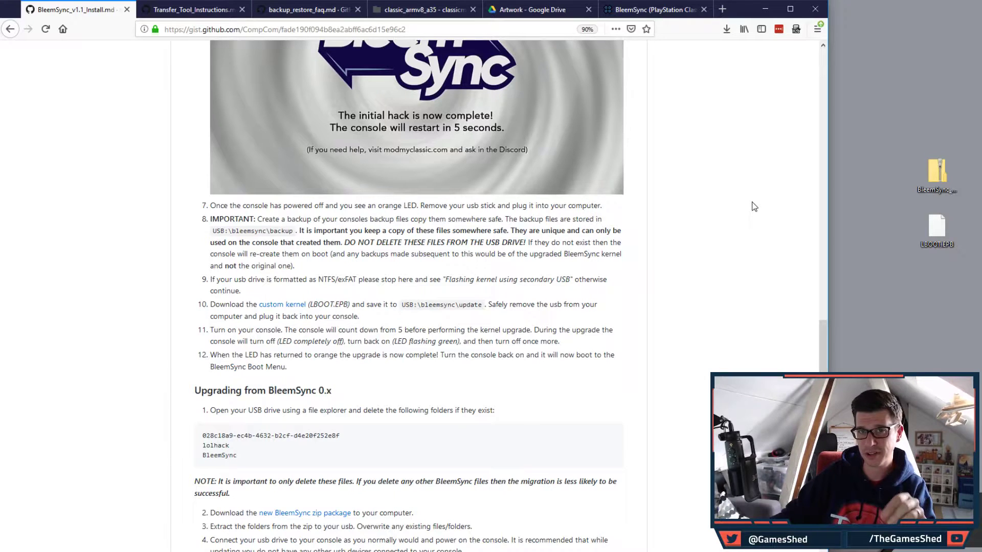
# Step: Locate Regional Case Thumbnails 9522.zip in the shared Artwork folder, and bring up its downloaded archive alongside the SONY (F:) window
pyautogui.click(547, 13)
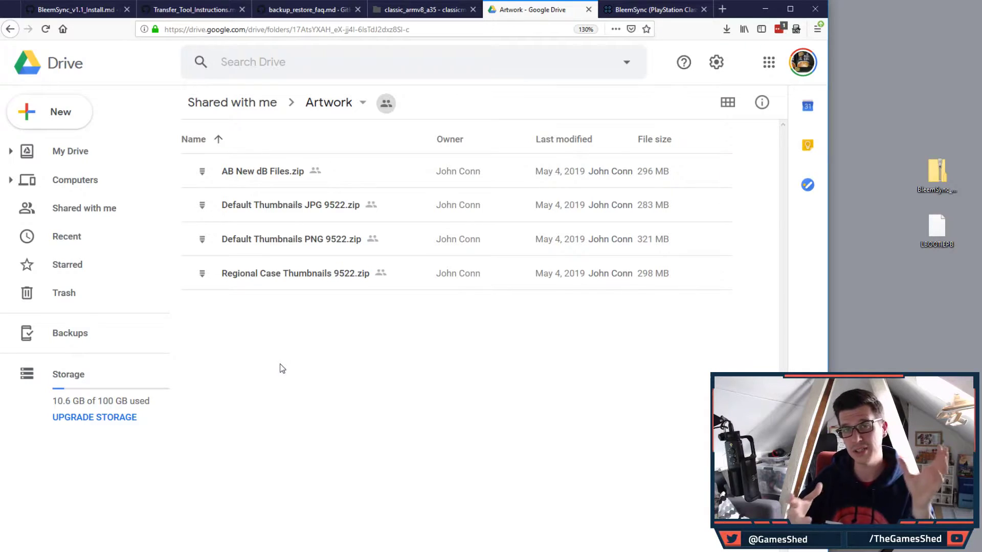
pyautogui.click(347, 283)
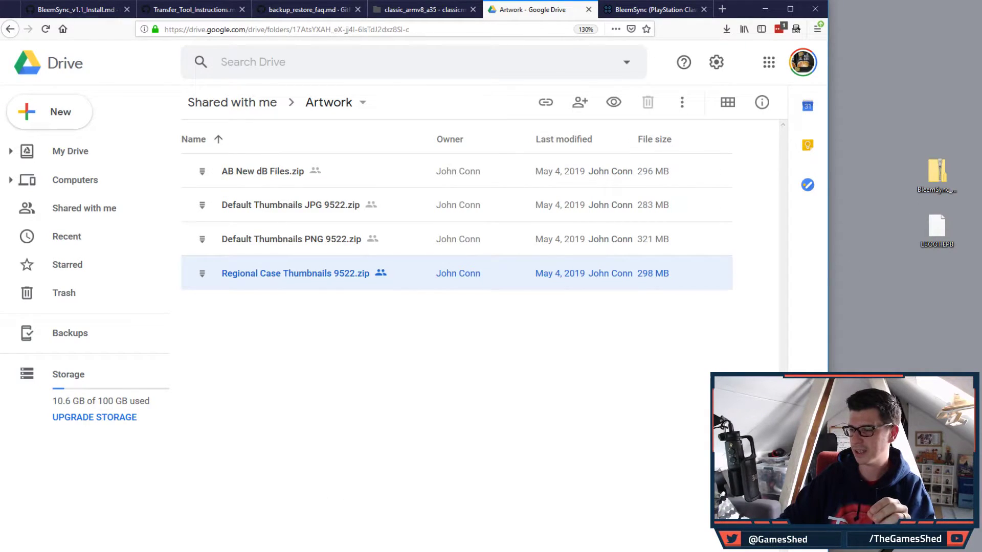
pyautogui.click(367, 527)
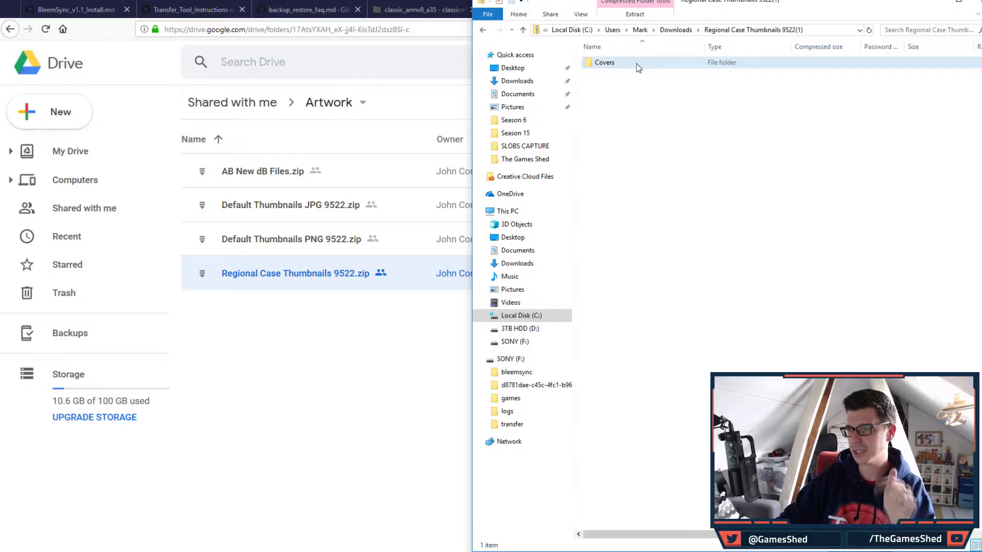
pyautogui.moveTo(233, 545)
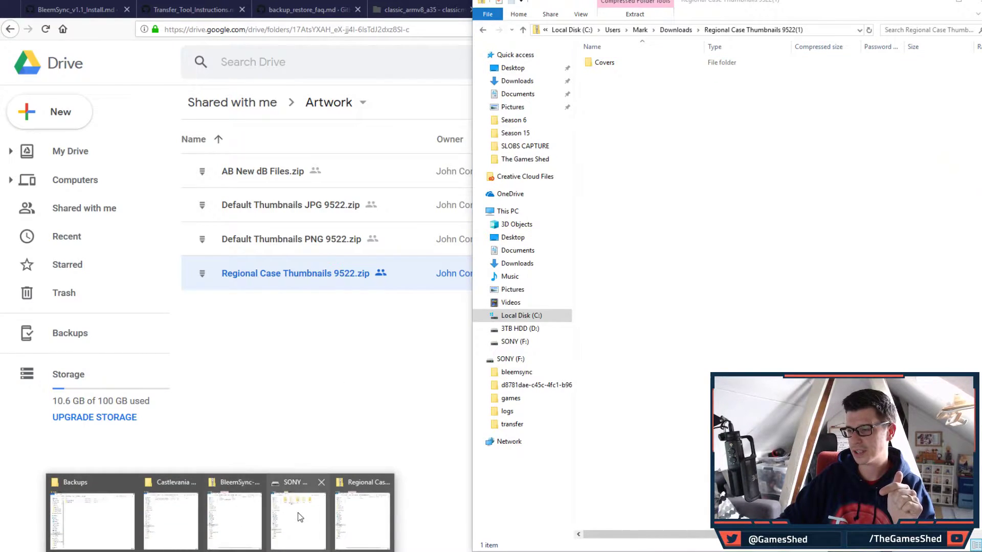
pyautogui.click(300, 517)
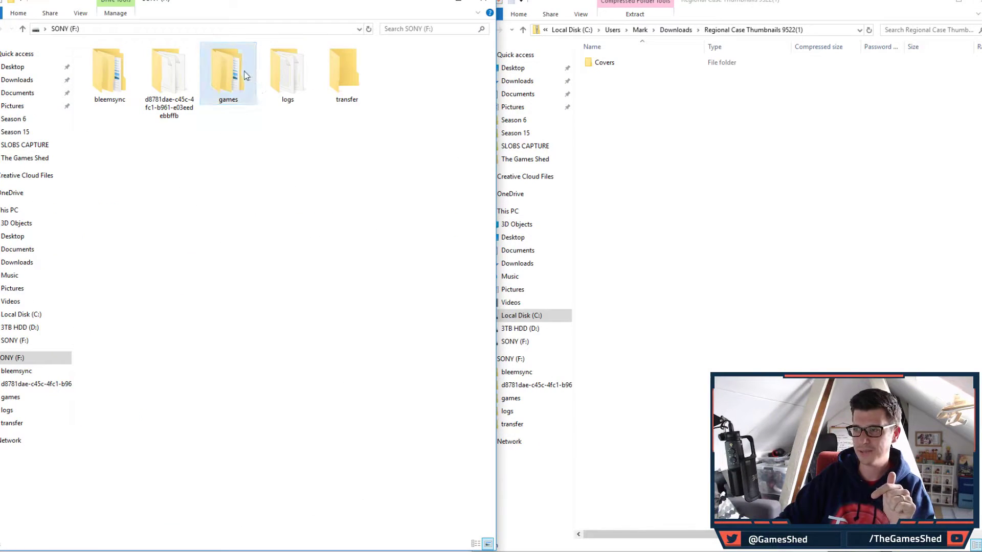
# Step: Delete the default PNG file from bleemsync\opt\psc_transfer_tools\covers on the SONY (F:) drive
pyautogui.doubleClick(106, 78)
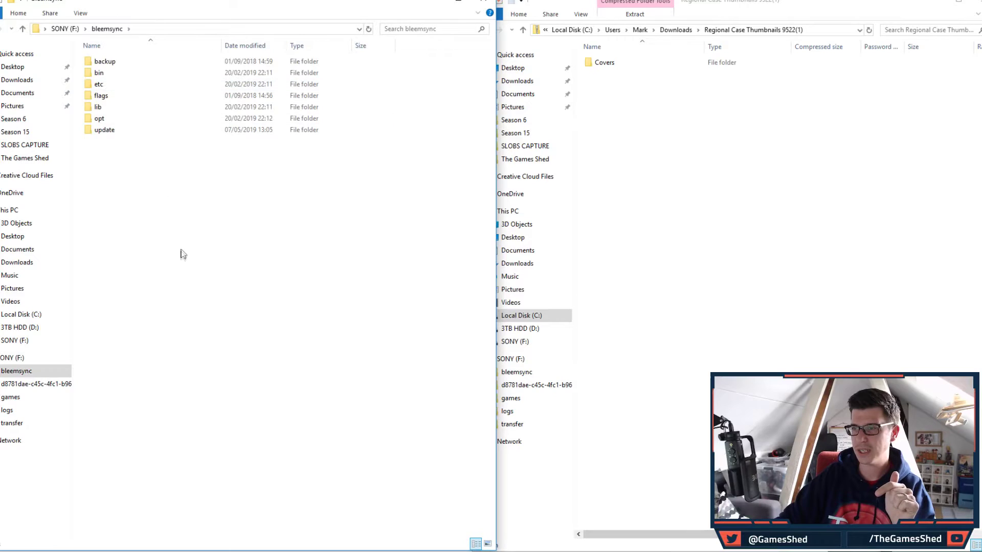
pyautogui.doubleClick(137, 123)
pyautogui.doubleClick(141, 73)
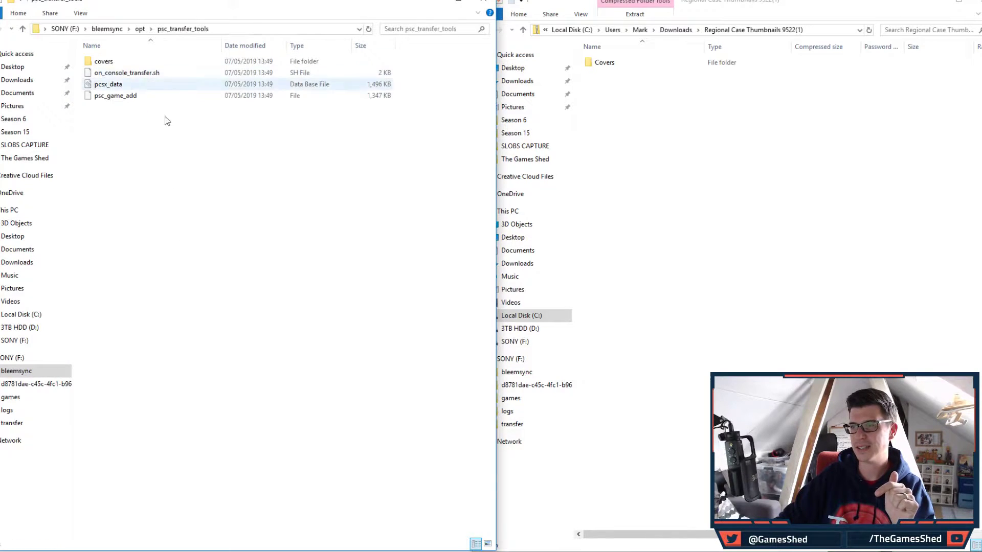
pyautogui.doubleClick(131, 63)
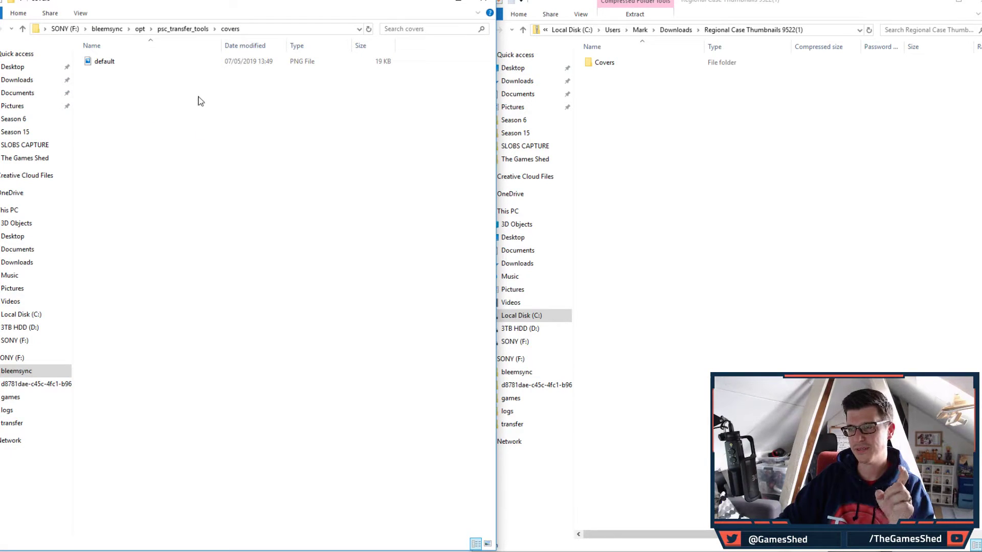
pyautogui.click(145, 62)
pyautogui.press('Delete')
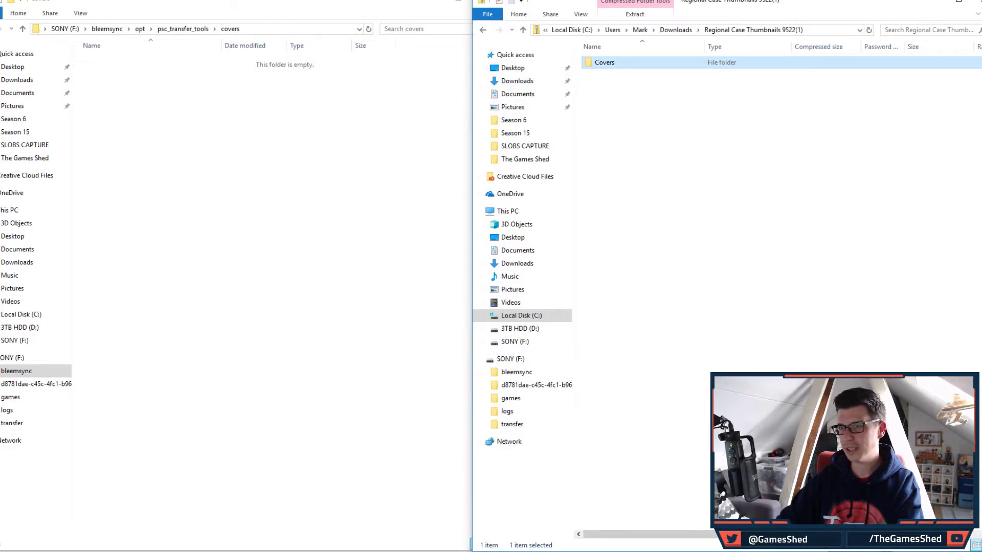
# Step: Copy the Covers folder from the Regional Case Thumbnails archive into psc_transfer_tools on the SONY (F:) drive
pyautogui.press('BackSpace')
pyautogui.click(597, 63)
pyautogui.moveTo(597, 63); pyautogui.dragTo(134, 182)
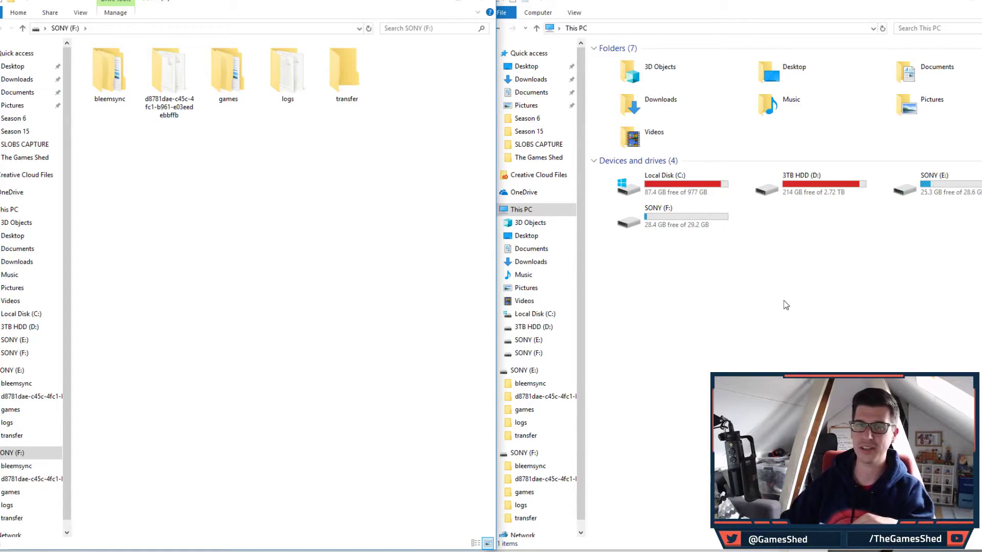
# Step: Quick format the SONY (E:) drive as exFAT with 32 kilobytes allocation unit size and the volume label SONY
pyautogui.click(925, 190)
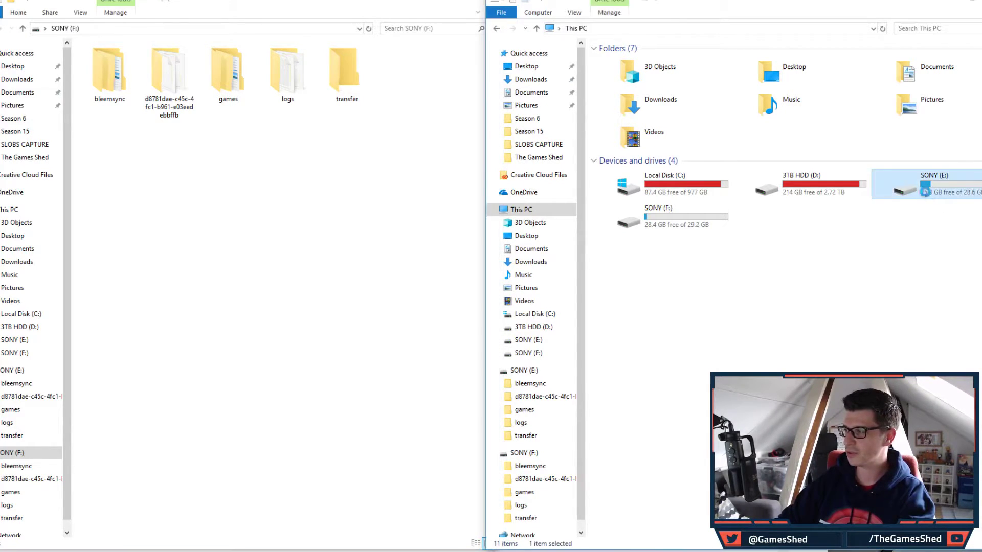
pyautogui.rightClick(925, 191)
pyautogui.click(906, 367)
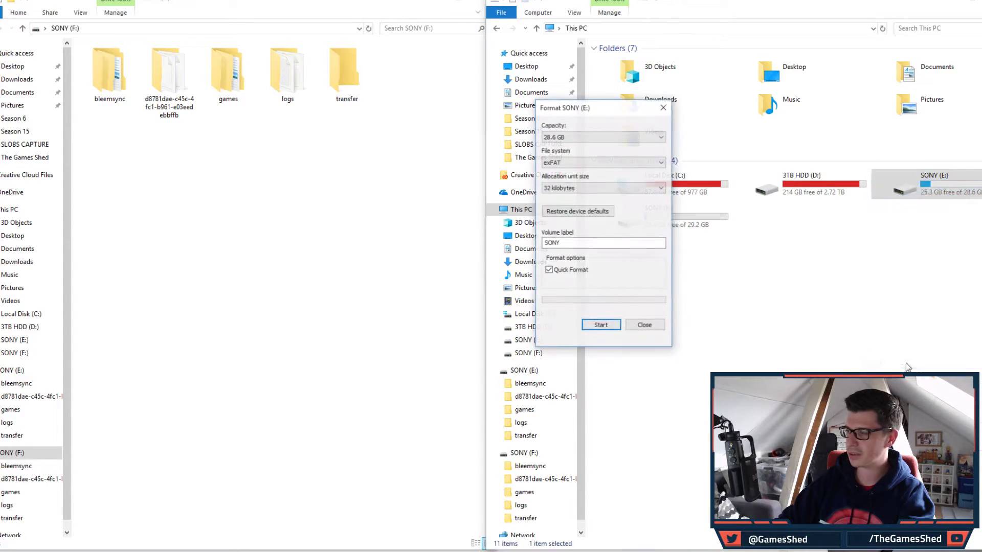
pyautogui.click(621, 163)
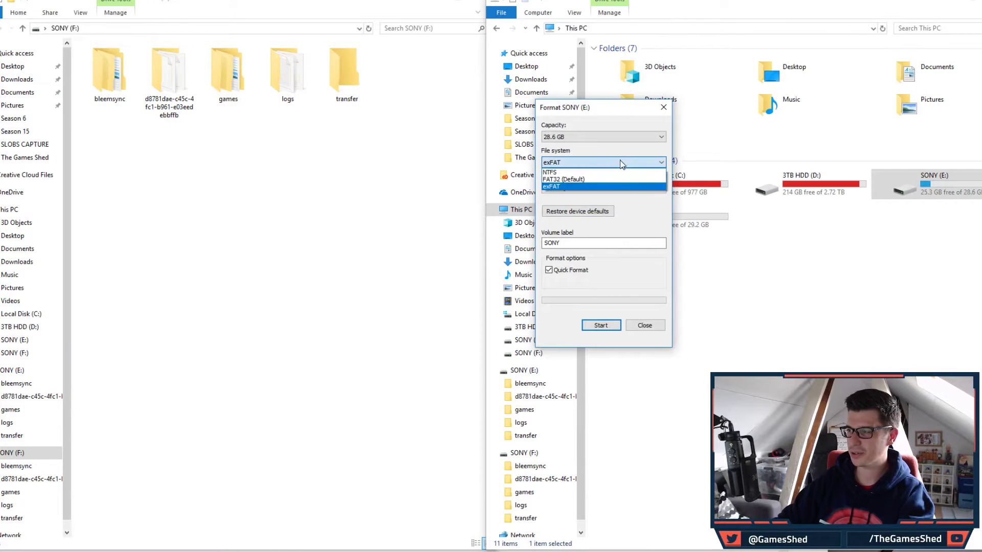
pyautogui.click(620, 163)
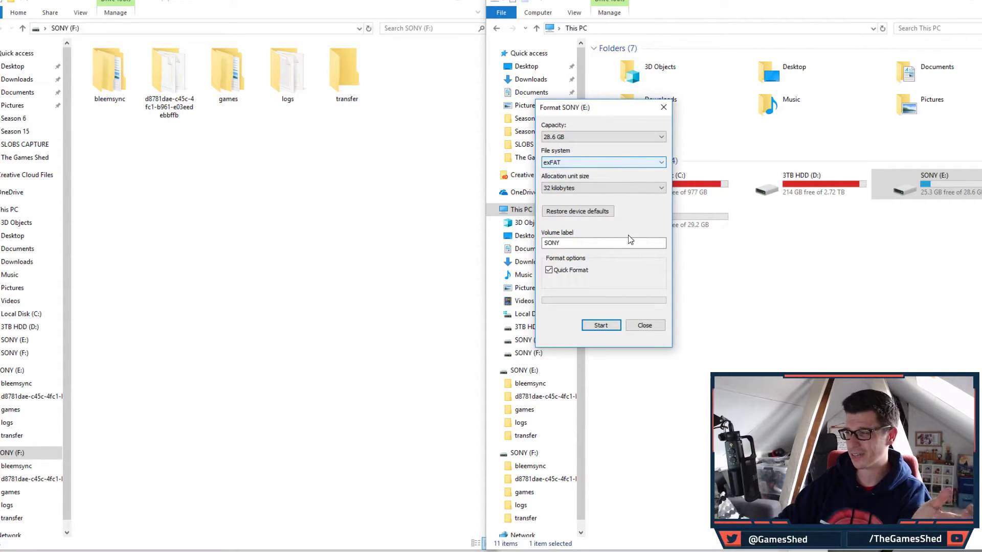
pyautogui.doubleClick(562, 243)
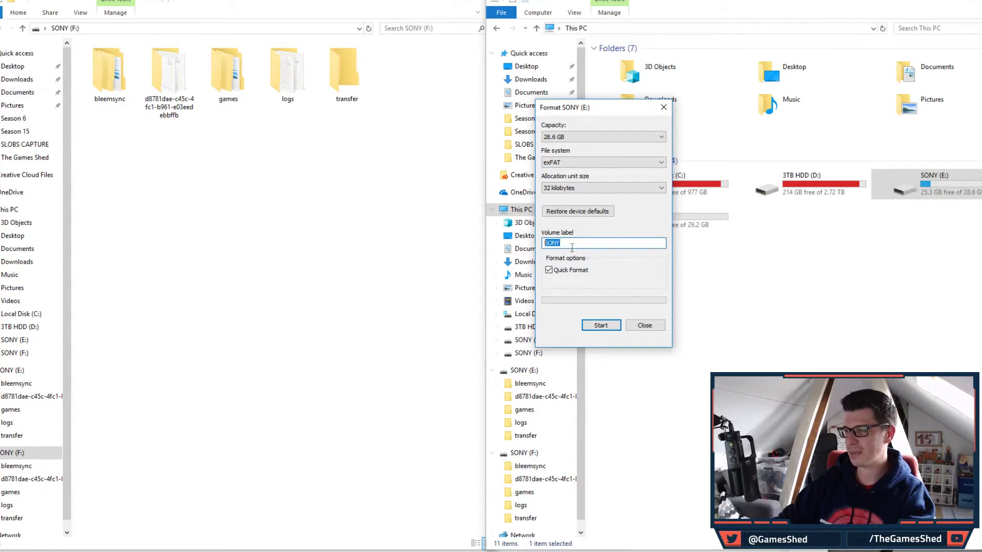
pyautogui.click(601, 326)
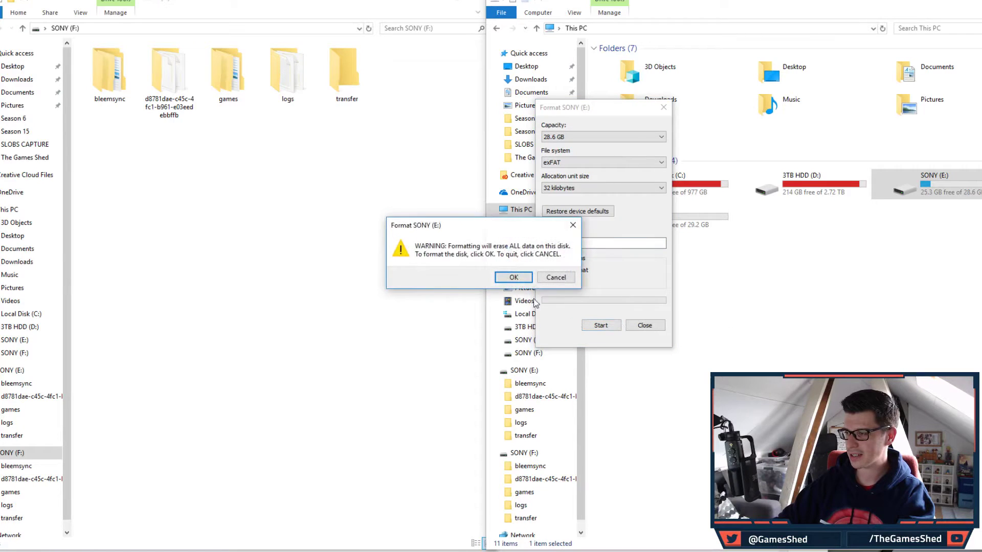
pyautogui.click(566, 277)
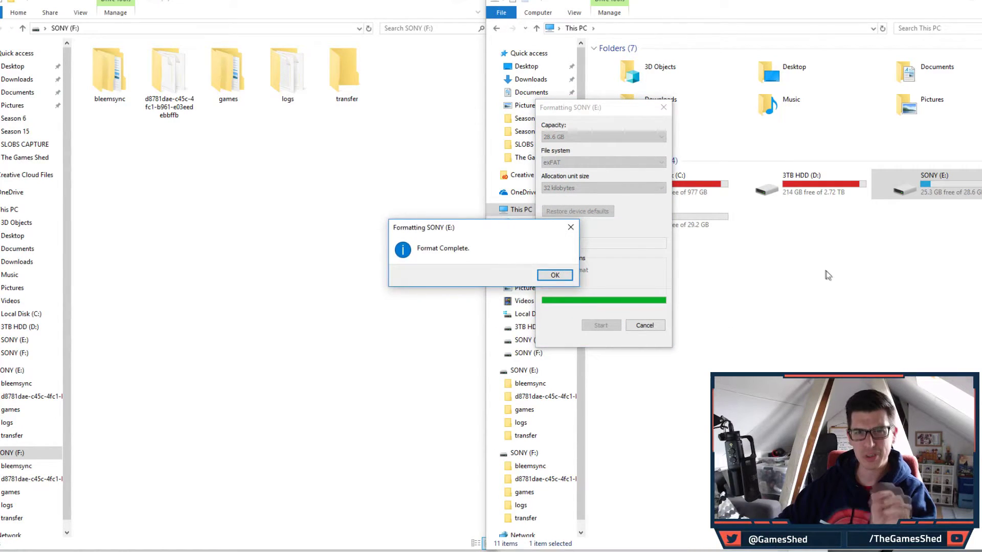
# Step: Close the format dialogs for the SONY (E:) drive and check the drive's contents
pyautogui.click(555, 275)
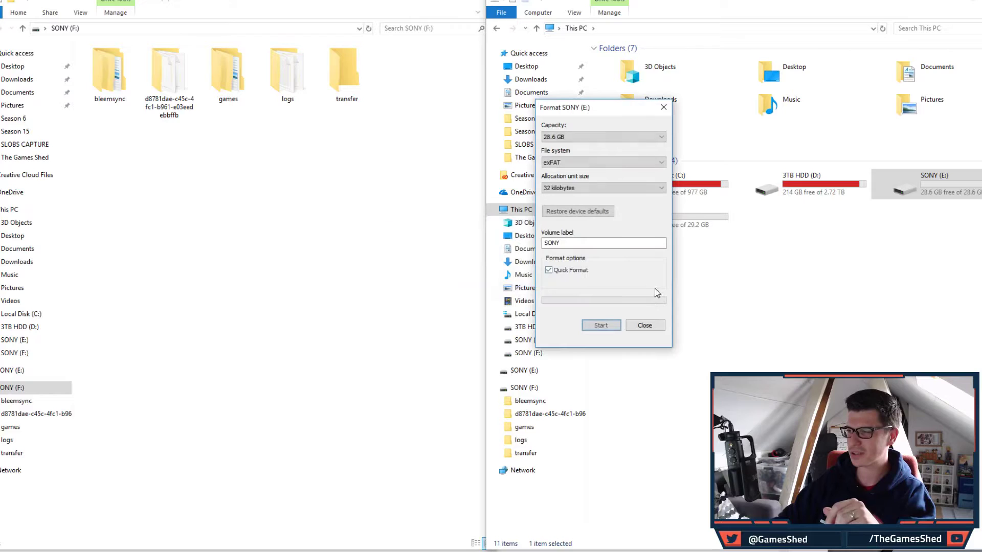
pyautogui.click(645, 326)
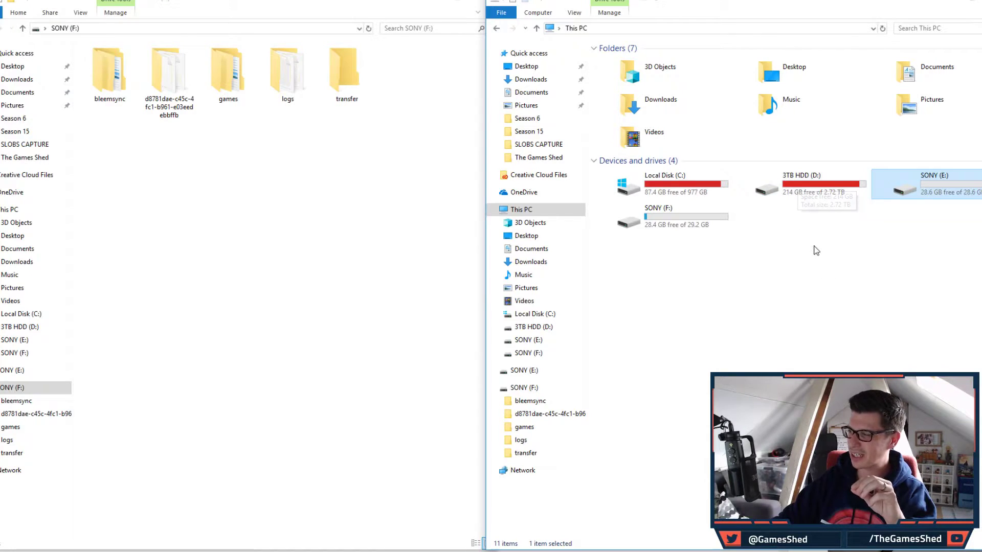
pyautogui.doubleClick(920, 194)
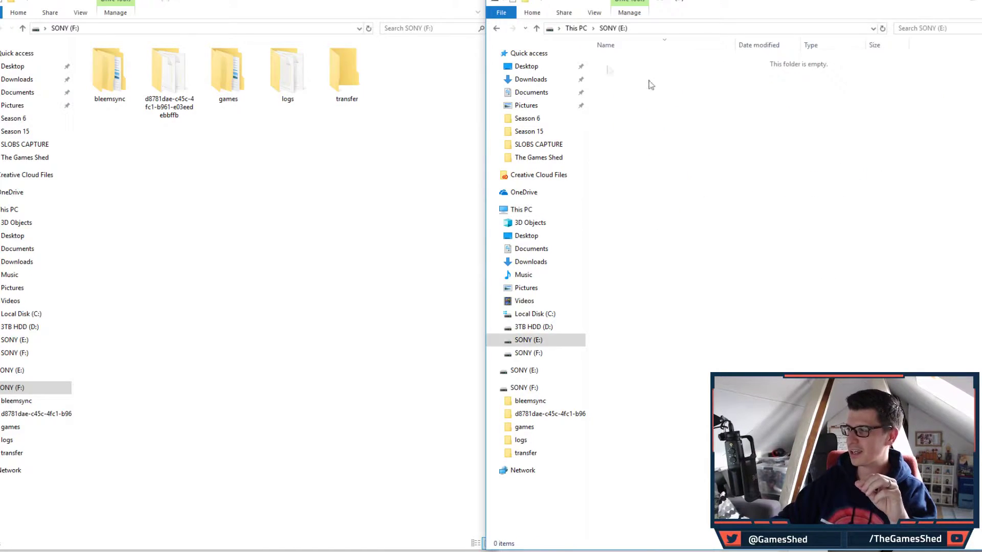
pyautogui.click(496, 28)
# Step: Copy the bleemsync, d8781dae-c45c-4fc1-b961-e03eedebbffb, games, logs and transfer folders from the SONY (F:) drive to the root of SONY (E:)
pyautogui.click(286, 123)
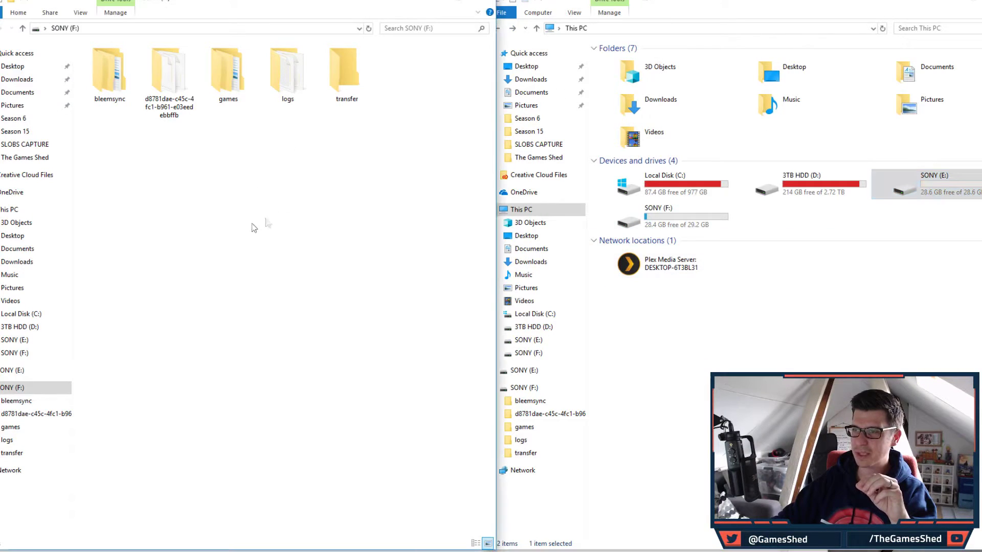
pyautogui.doubleClick(101, 84)
pyautogui.click(22, 28)
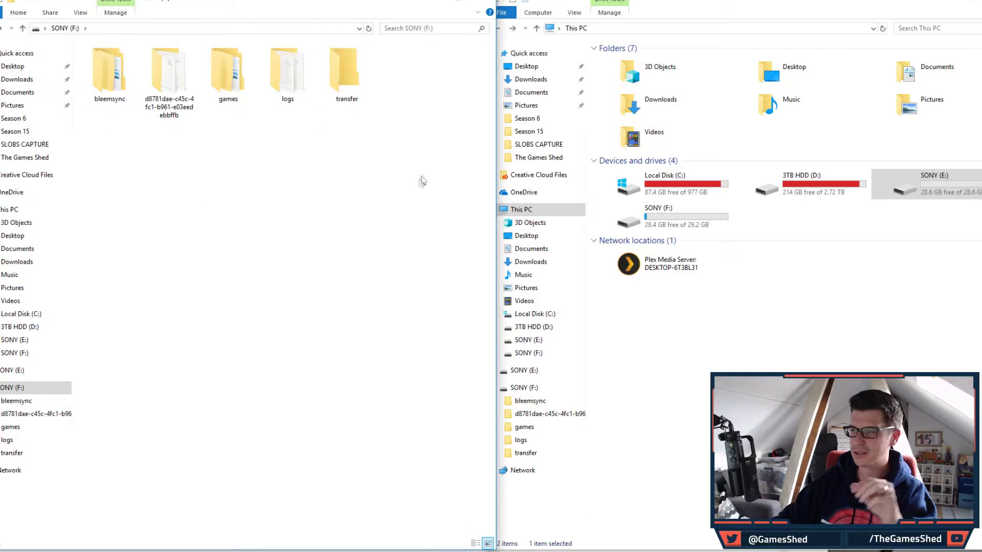
pyautogui.moveTo(386, 178); pyautogui.dragTo(82, 42)
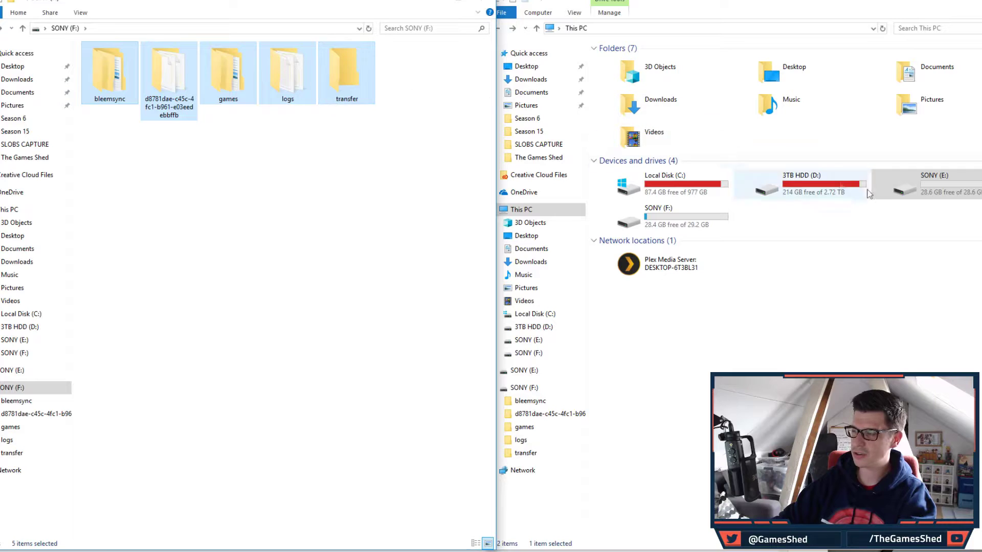
pyautogui.doubleClick(939, 182)
pyautogui.moveTo(310, 84); pyautogui.dragTo(673, 118)
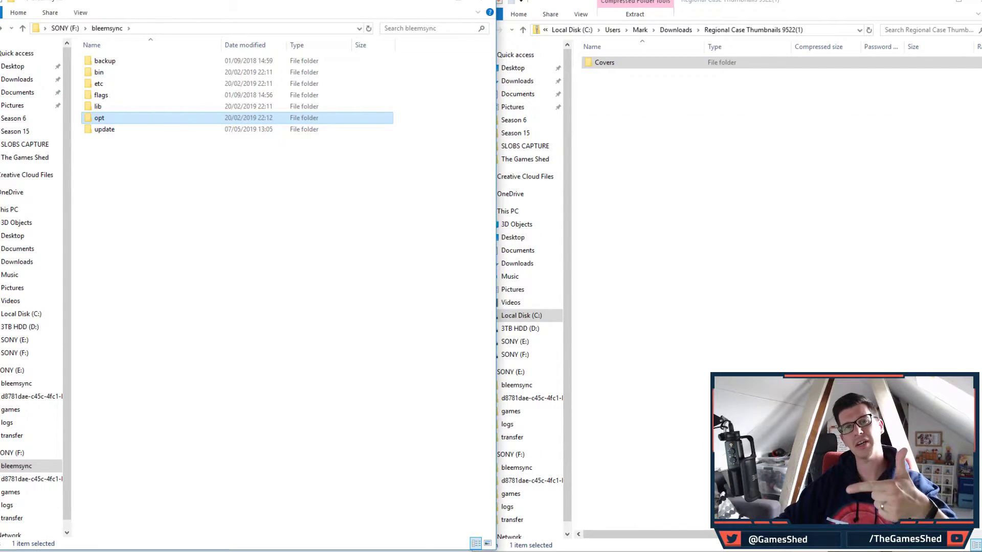
# Step: Go back to the root of the SONY (F:) drive and open its transfer folder
pyautogui.hotkey('alt', 'Up')
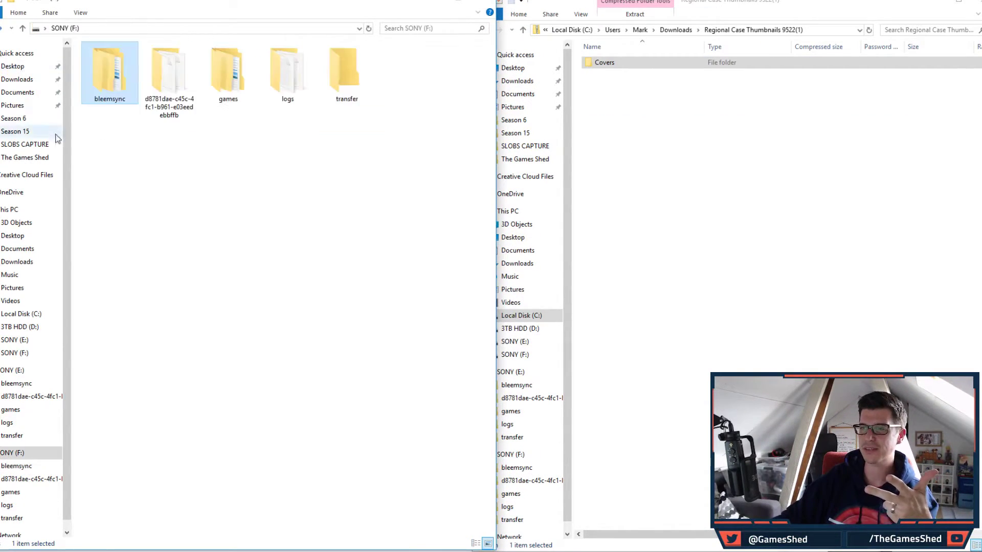
pyautogui.doubleClick(349, 85)
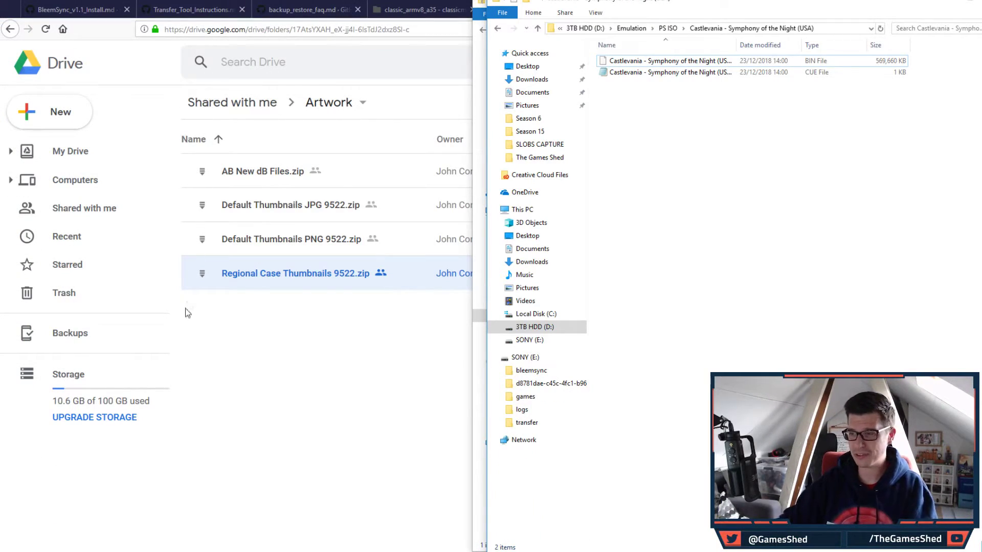
# Step: Bring up the SONY (E:) window and arrange it side by side with the Castlevania - Symphony of the Night (USA) folder
pyautogui.moveTo(220, 551)
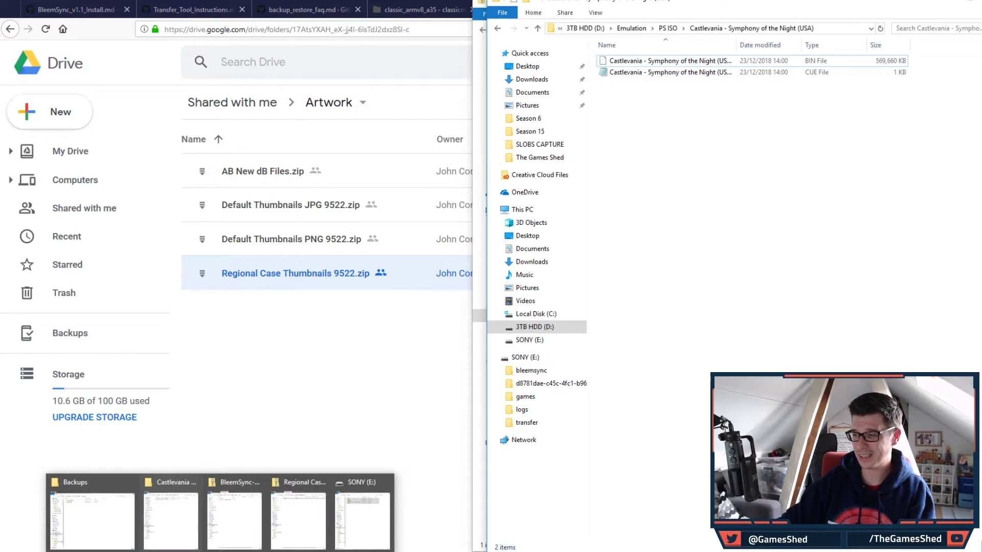
pyautogui.click(361, 518)
pyautogui.moveTo(680, 4); pyautogui.dragTo(161, 1)
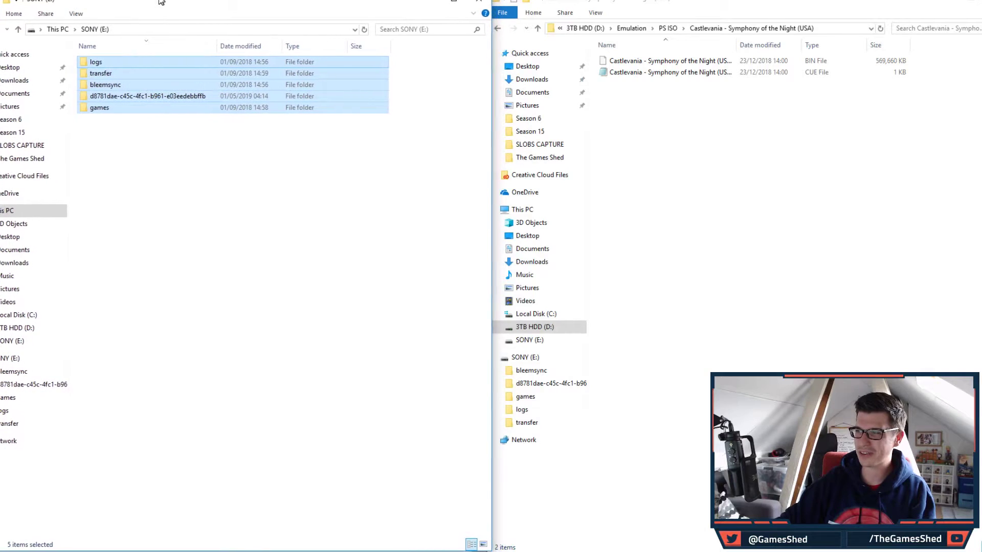
pyautogui.click(464, 126)
pyautogui.moveTo(610, 5); pyautogui.dragTo(618, 5)
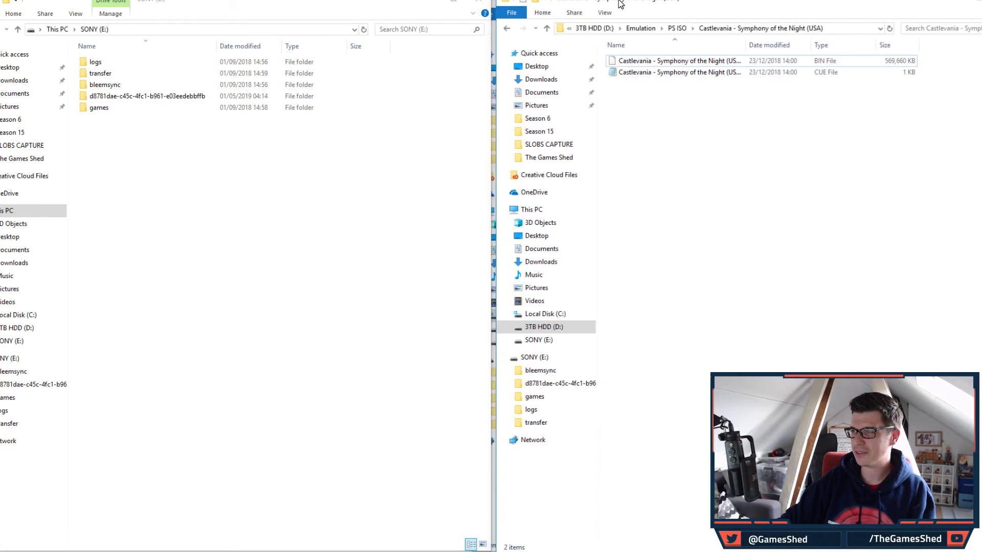
# Step: Copy the BIN and CUE files of Castlevania - Symphony of the Night and Spyro - Year of the Dragon into transfer on SONY (E:)
pyautogui.doubleClick(143, 72)
pyautogui.moveTo(682, 117); pyautogui.dragTo(215, 99)
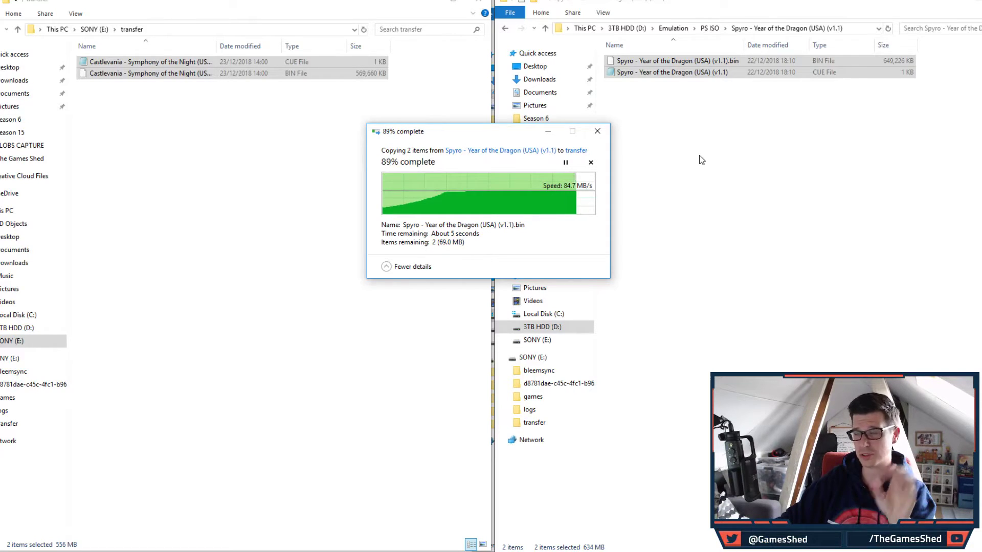
pyautogui.click(701, 160)
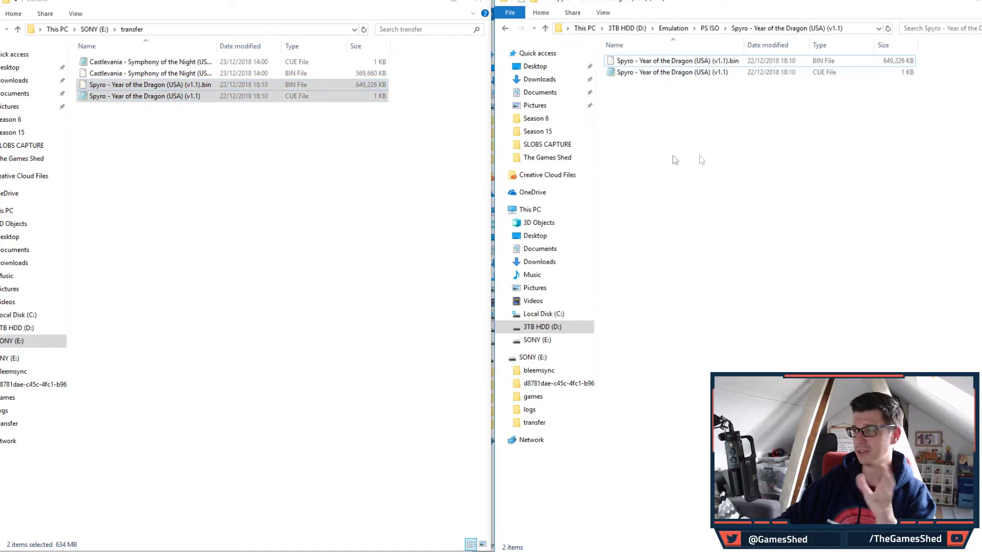
pyautogui.click(129, 185)
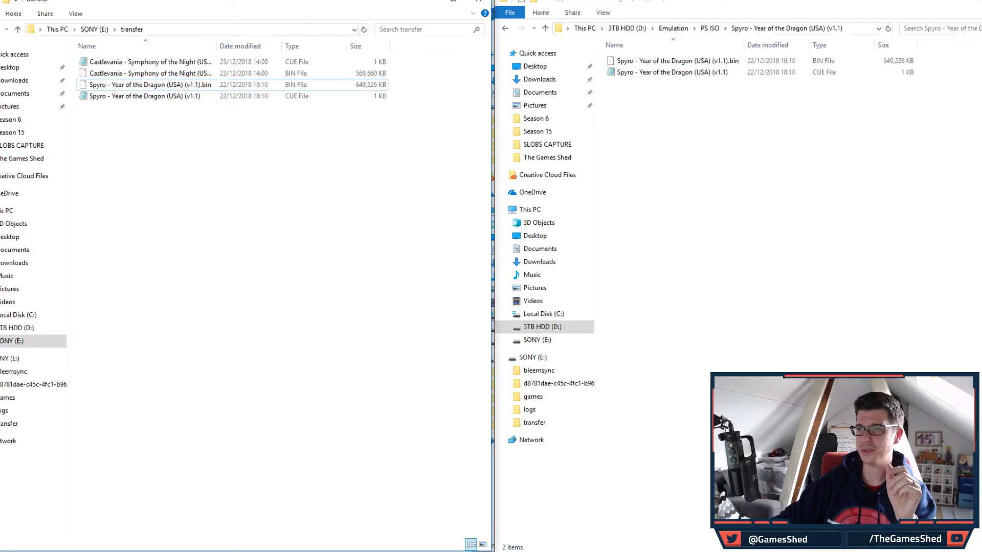
pyautogui.hotkey('alt', 'Up')
pyautogui.hotkey('alt', 'Up')
pyautogui.doubleClick(417, 177)
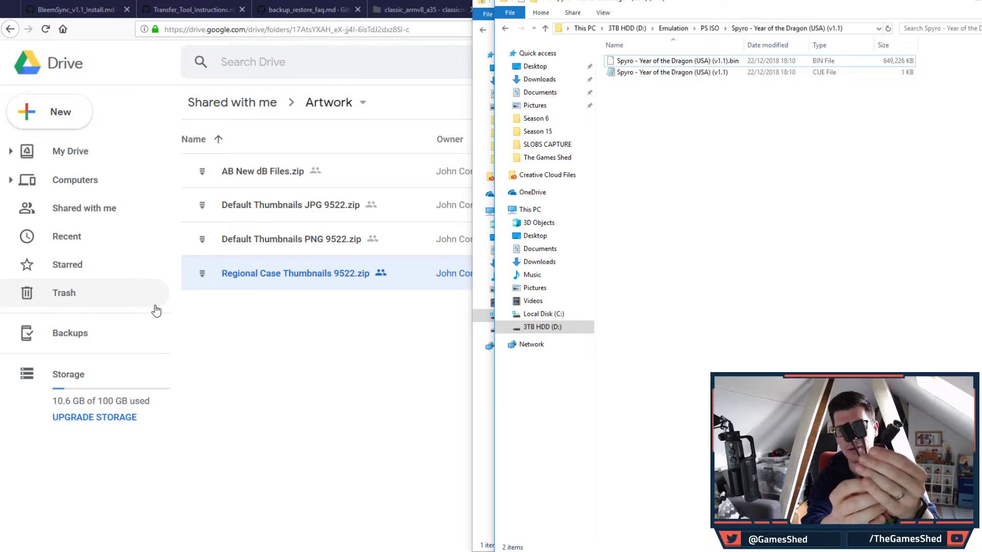
pyautogui.click(156, 311)
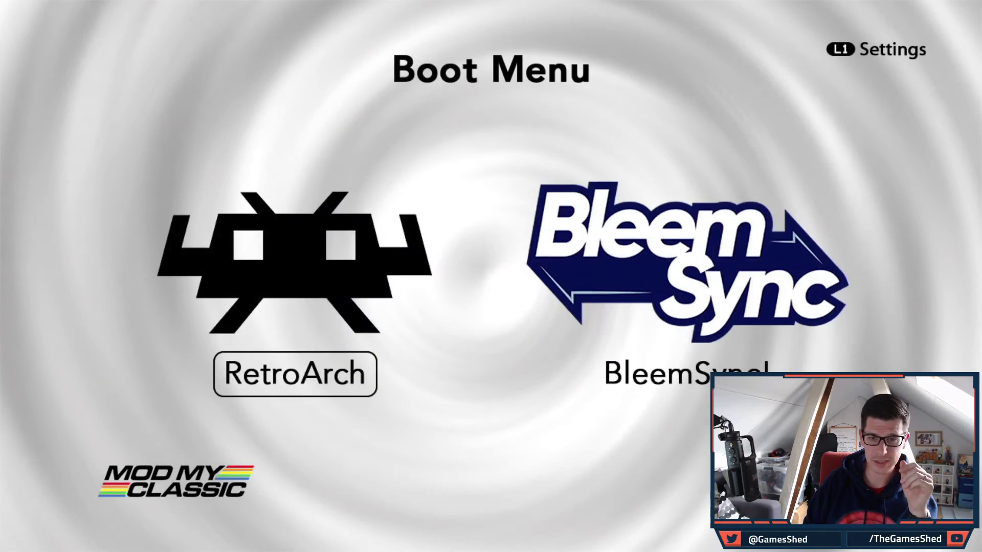
# Step: Select BleemSync in the Boot Menu, review the options in BleemSync Settings from boot_disable_health down, and leave without saving
pyautogui.press('Right')
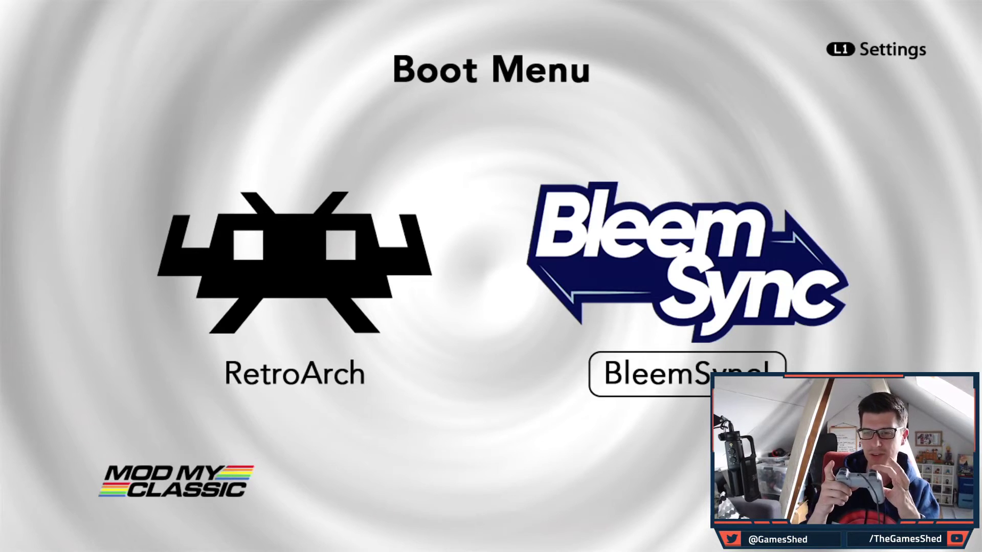
pyautogui.press('pageup')
pyautogui.press('Down')
pyautogui.press('Down')
pyautogui.press('Down')
pyautogui.press('Down')
pyautogui.press('Down')
pyautogui.press('Down')
pyautogui.press('Down')
pyautogui.press('Down')
pyautogui.press('Down')
pyautogui.press('Down')
pyautogui.press('Up')
pyautogui.press('Up')
pyautogui.press('Up')
pyautogui.press('Up')
pyautogui.press('Up')
pyautogui.press('Up')
pyautogui.press('Up')
pyautogui.press('Up')
pyautogui.press('Up')
pyautogui.press('Up')
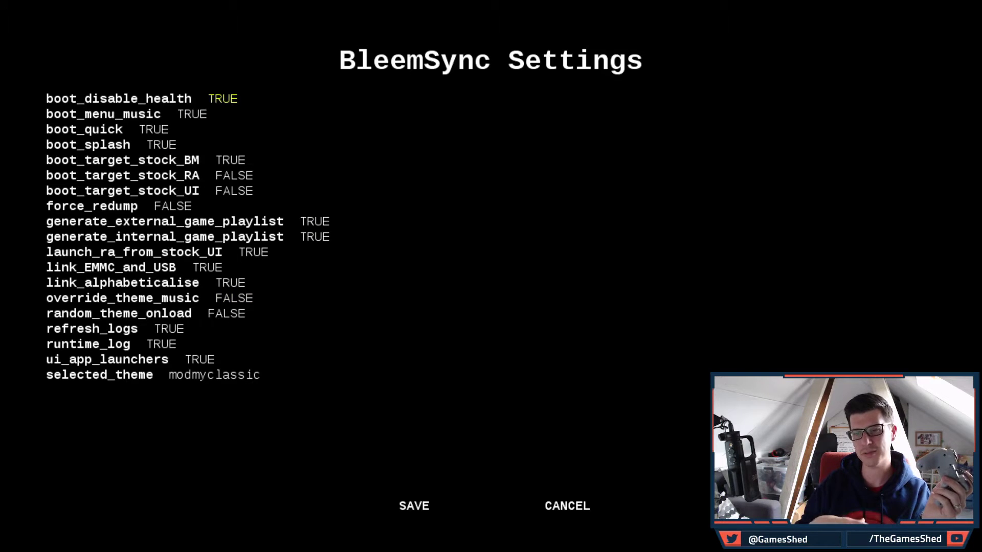
pyautogui.press('Down')
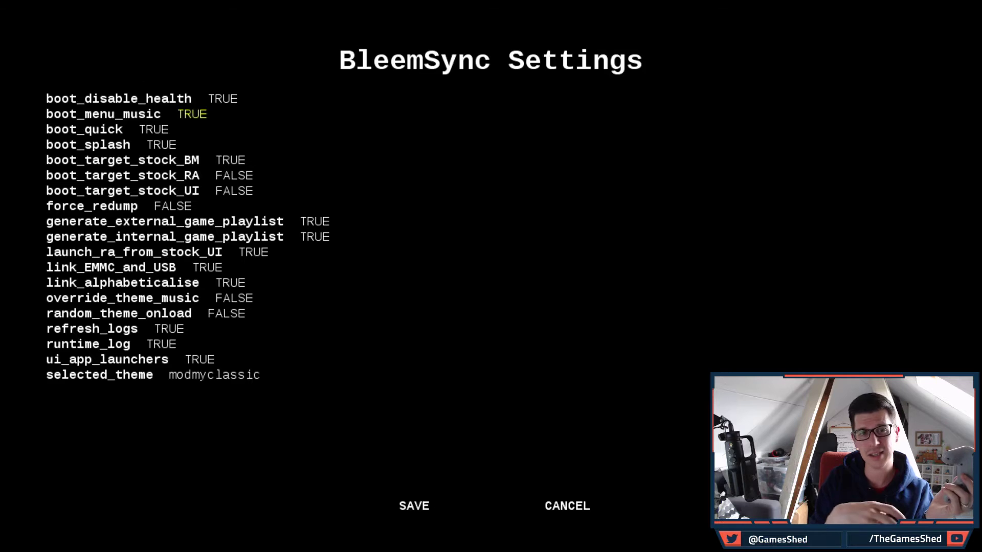
pyautogui.press('Down')
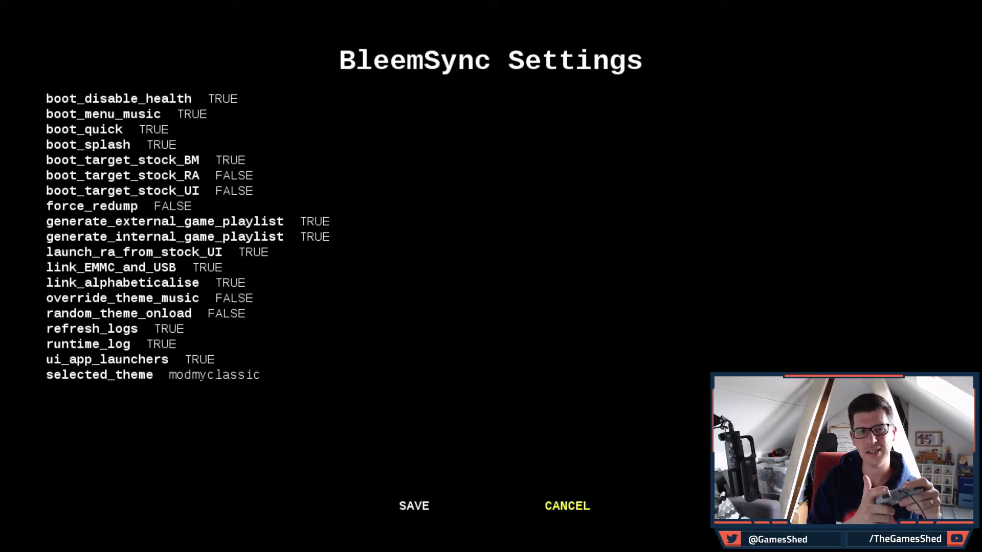
pyautogui.press('Return')
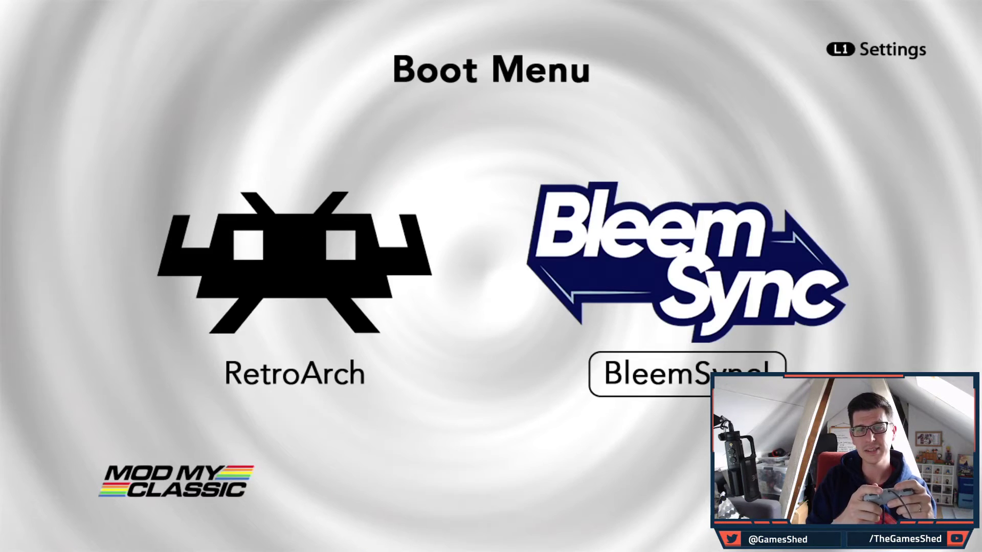
# Step: Launch BleemSync from the Boot Menu and browse the game carousel from Castlevania Symphony of the Night through to Syphon Filter
pyautogui.press('Return')
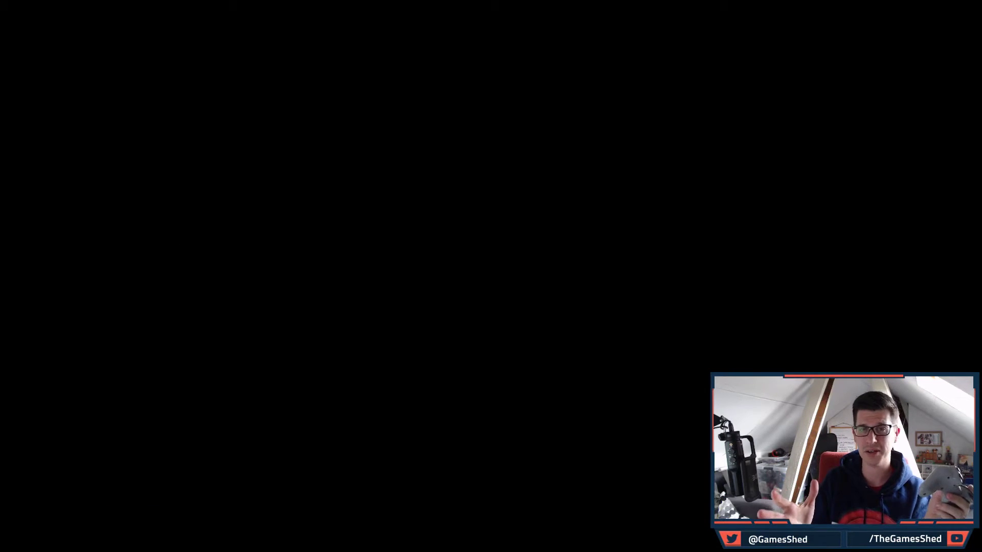
pyautogui.press('Right')
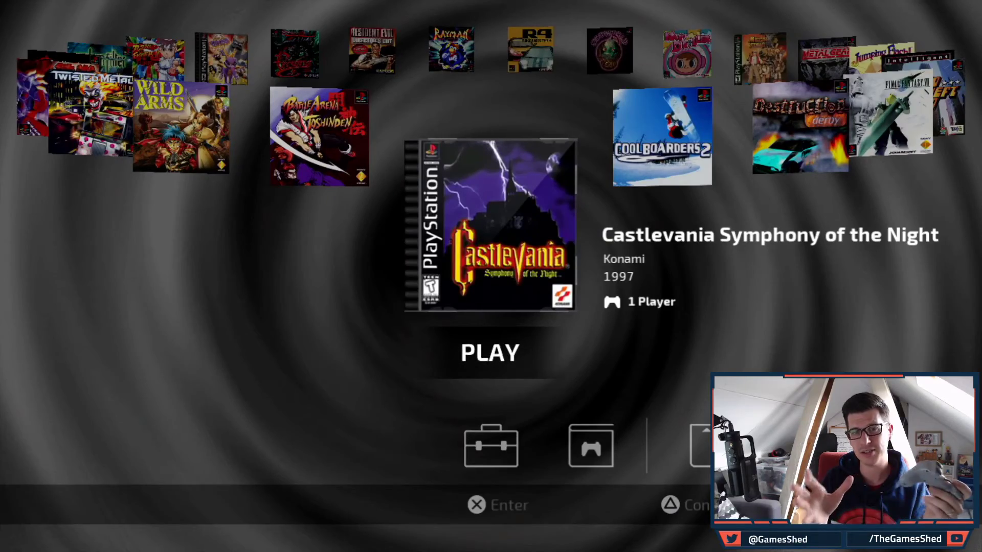
pyautogui.press('Right')
pyautogui.press('Right')
pyautogui.press('Right')
pyautogui.press('Right')
pyautogui.press('Right')
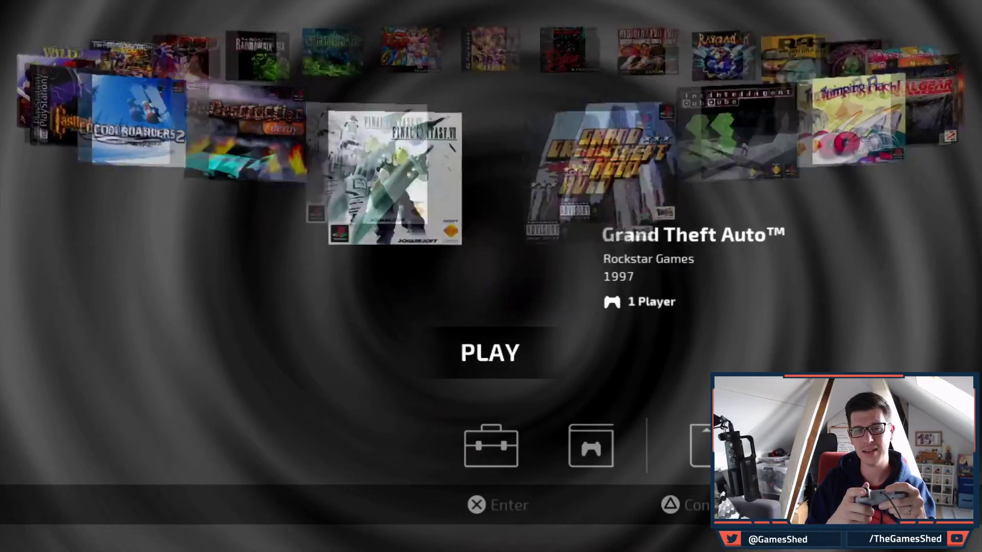
pyautogui.press('Right')
pyautogui.press('Right')
pyautogui.press('Right')
pyautogui.press('Right')
pyautogui.press('Right')
pyautogui.press('Right')
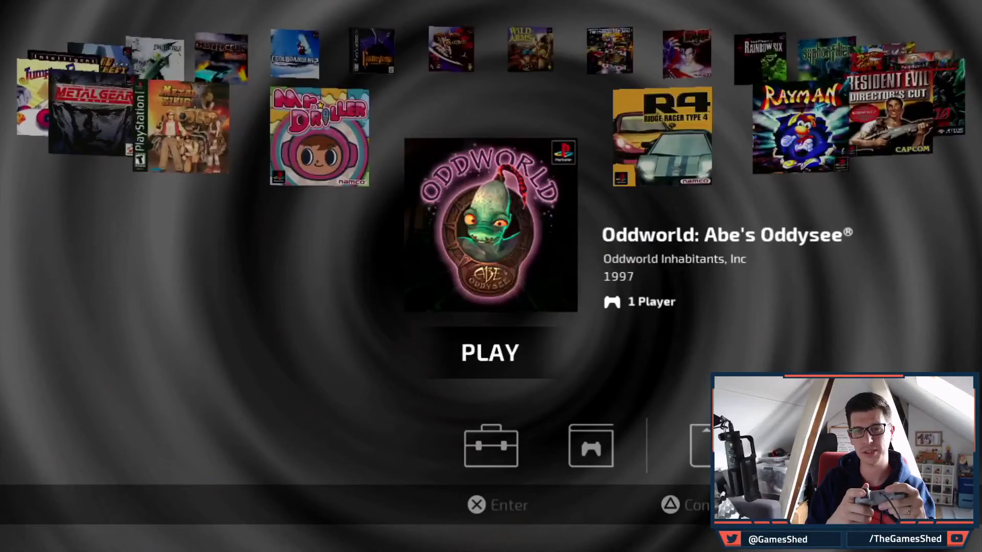
pyautogui.press('Right')
pyautogui.press('Right')
pyautogui.press('Right')
pyautogui.press('Right')
pyautogui.press('Right')
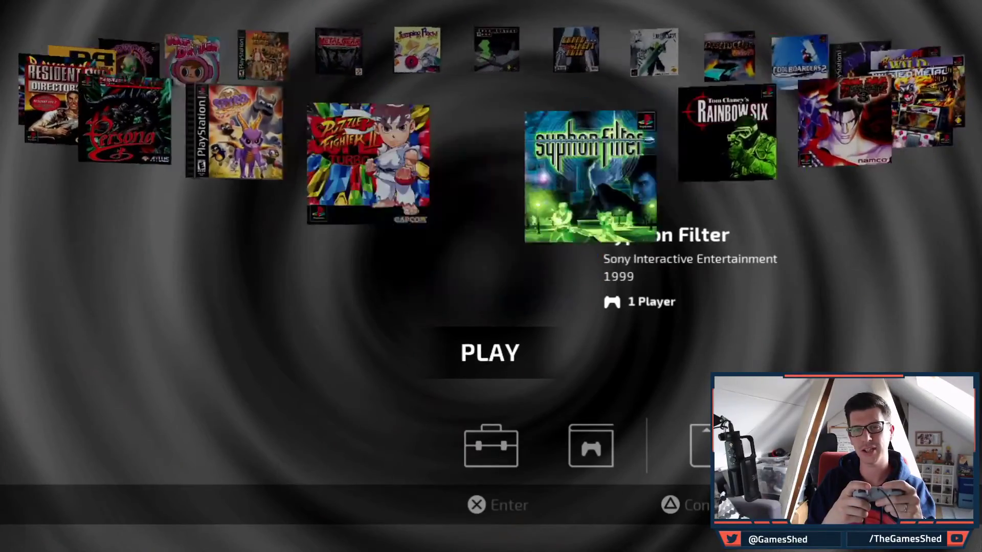